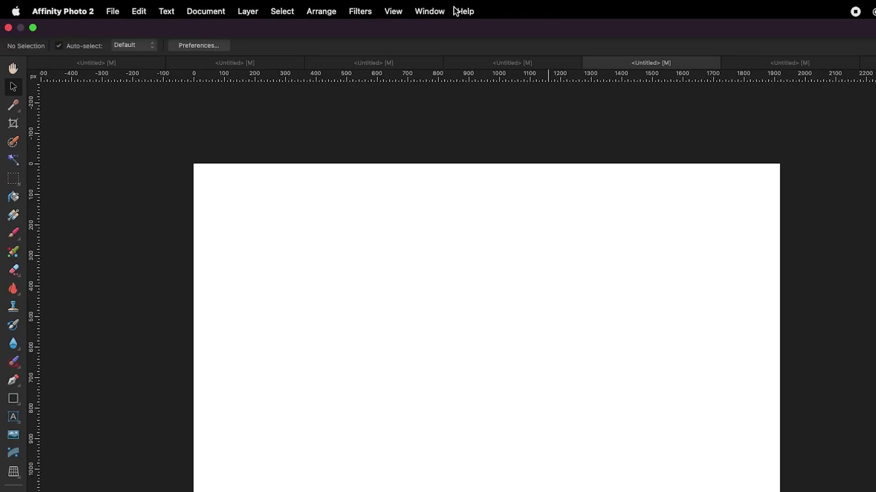
- Reset the studio so the panels return to their default layout
left_click(325, 5)
mouse_move(494, 131)
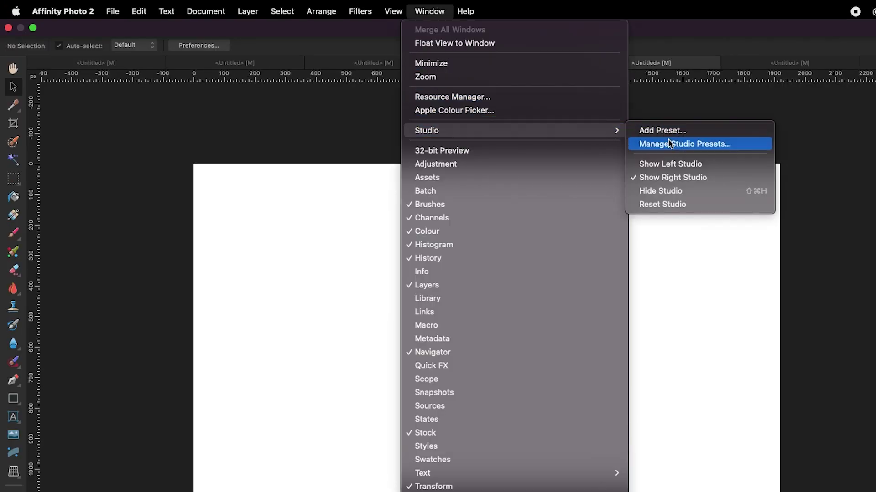
left_click(664, 204)
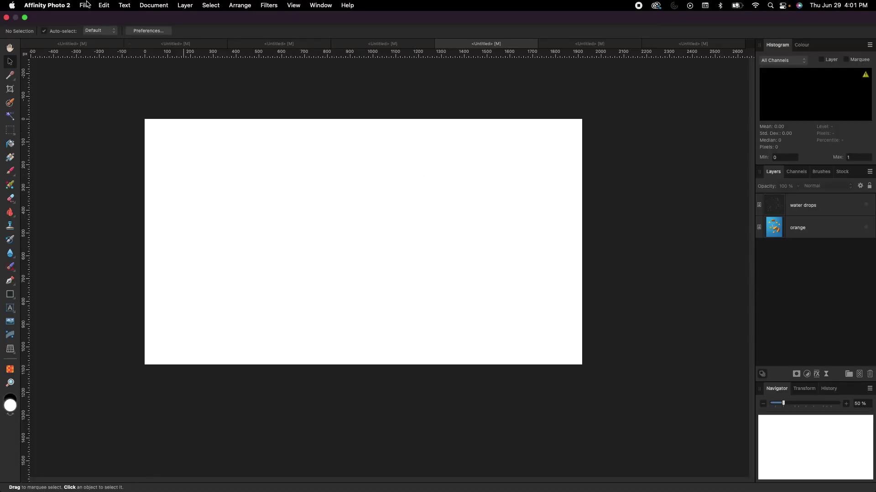
left_click(85, 6)
left_click(93, 19)
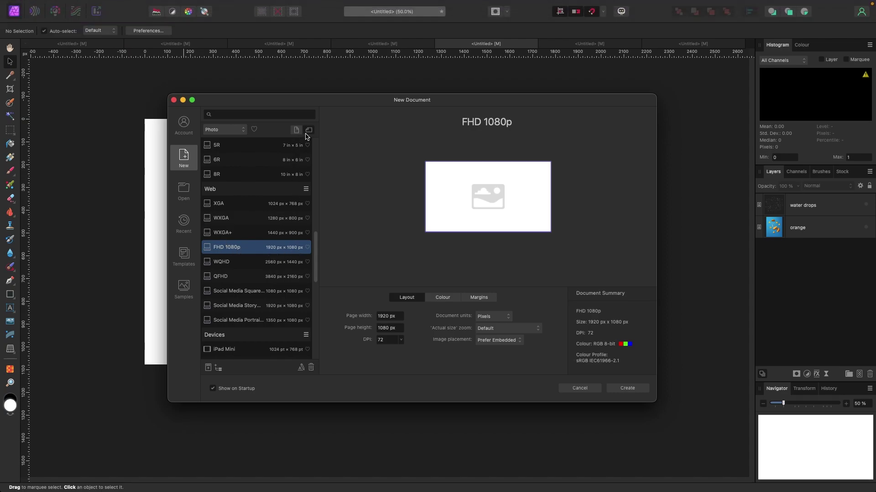
left_click(579, 389)
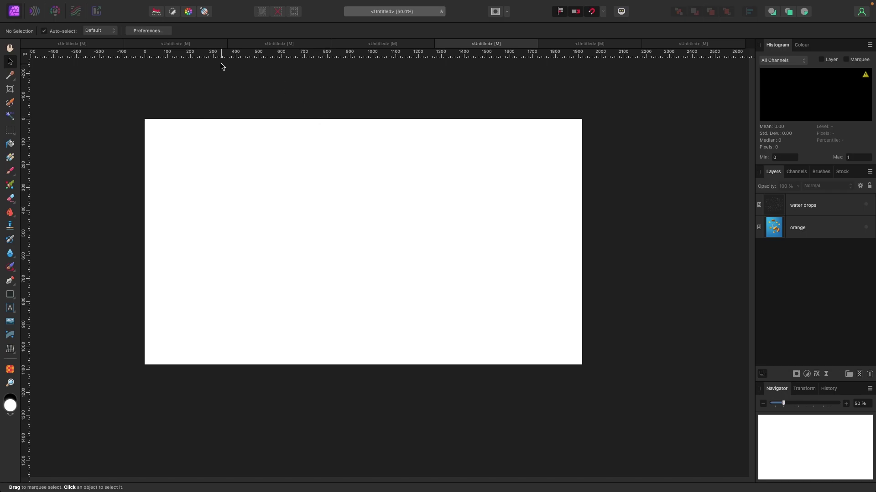
- Add a new fill layer above the images and colour it mid-grey with a lightness of 54
left_click(186, 5)
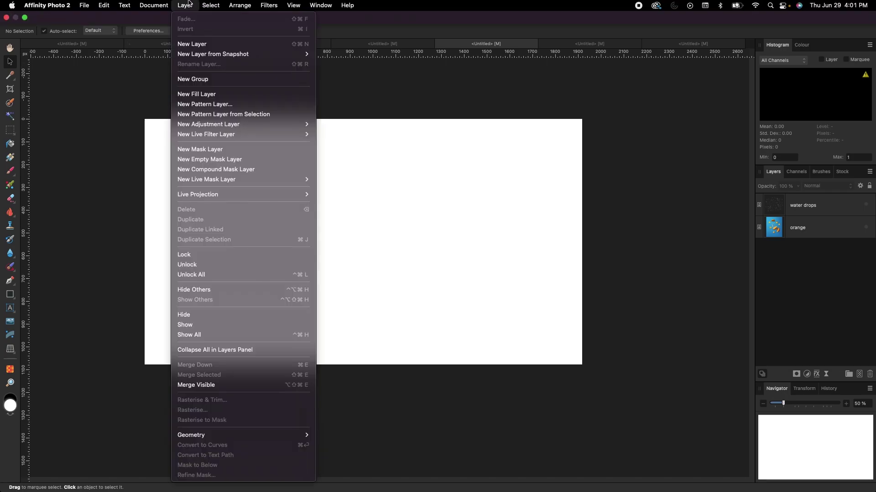
left_click(196, 94)
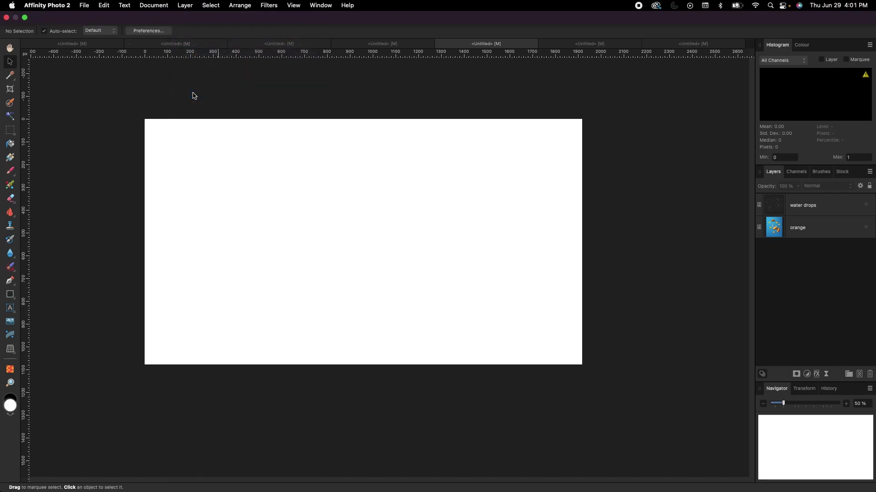
left_click(802, 45)
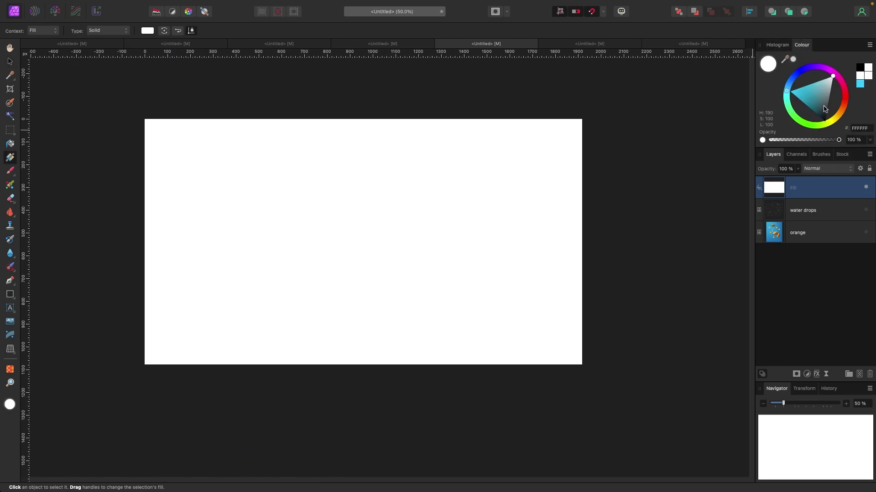
left_click_drag(804, 95, 828, 97)
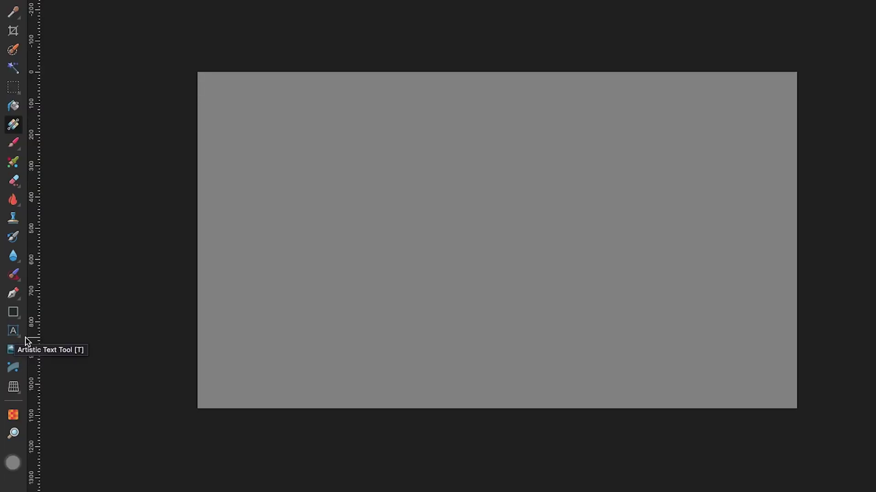
- Add the artistic text SLICE in Impact, about 689 pt, across the grey background
left_click(14, 331)
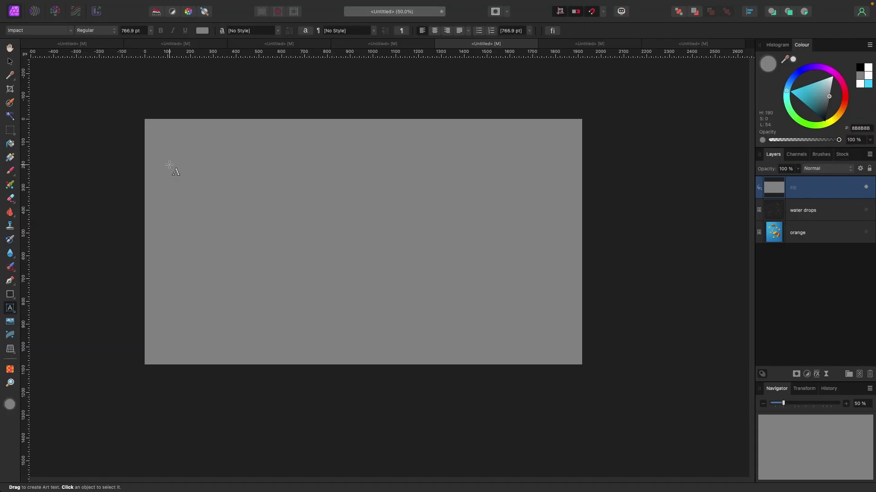
left_click_drag(232, 139, 257, 254)
left_click_drag(188, 252, 184, 295)
type("SLICE")
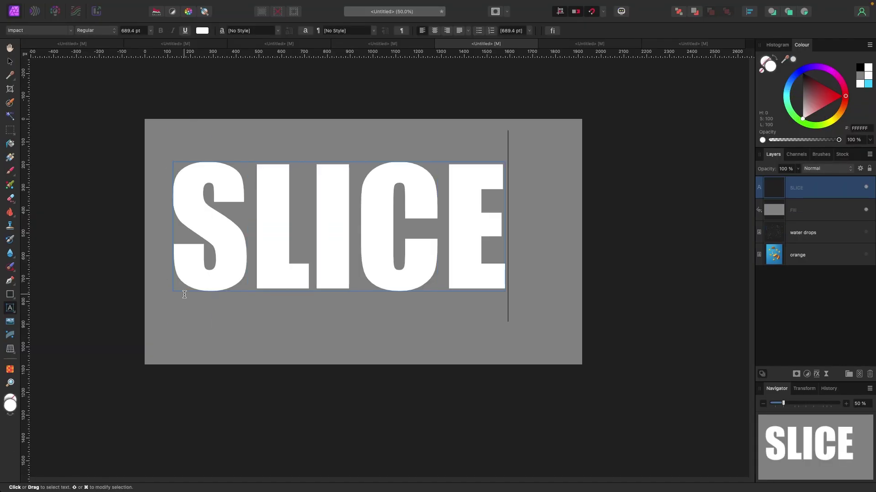
- Enlarge the SLICE text to about 731 pt, centre it on the canvas and deselect it
left_click(11, 62)
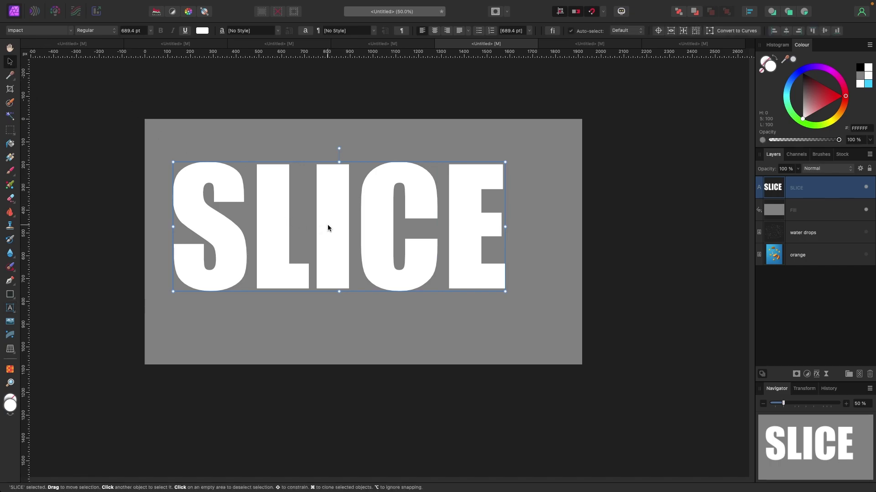
mouse_move(326, 227)
left_mouse_down()
mouse_move(340, 242)
mouse_move(334, 226)
left_mouse_up()
left_click_drag(185, 178, 165, 169)
left_click_drag(377, 240, 403, 245)
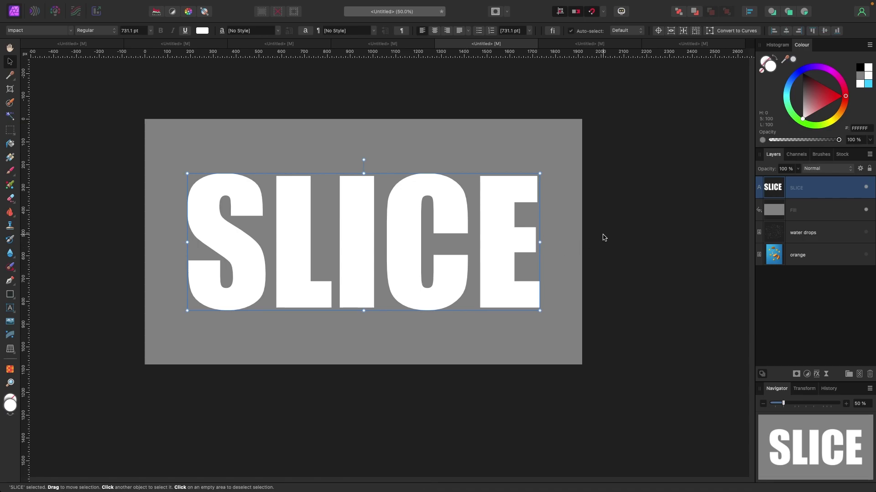
left_click(116, 233)
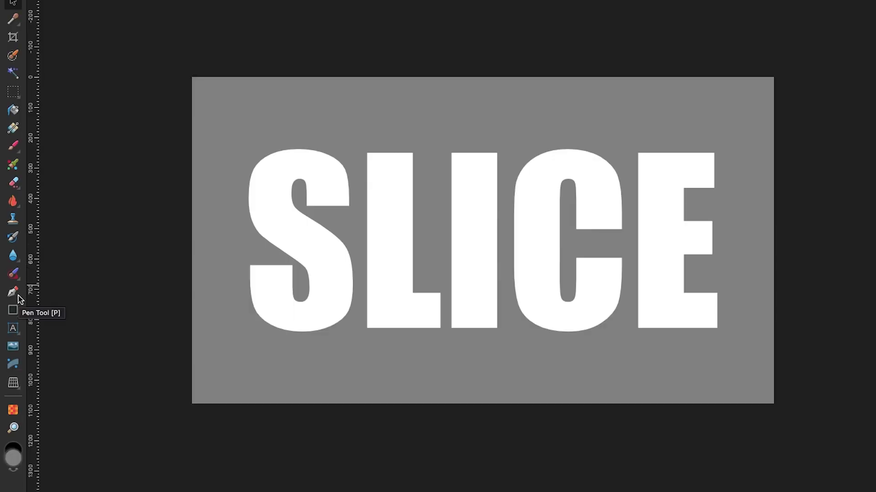
- Draw a thin closed diagonal strip across the SLICE text with the Pen tool, rising from lower S to upper E, and fill it white
left_click(18, 295)
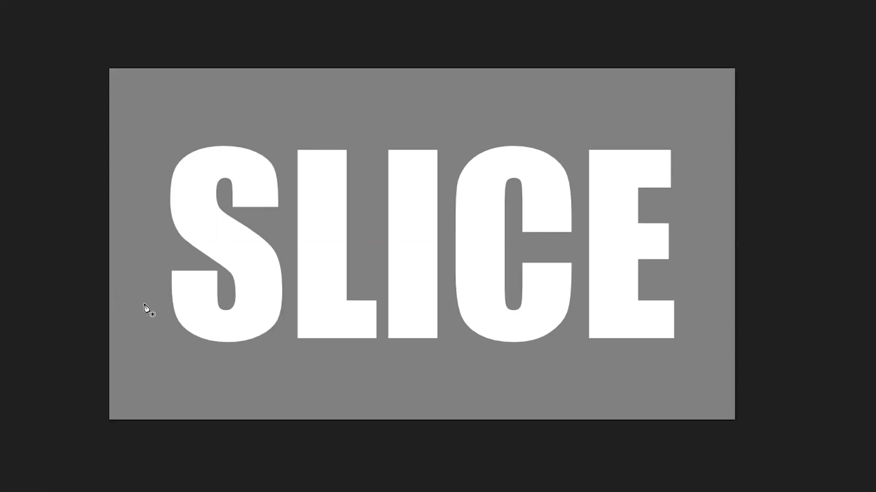
left_click(147, 302)
left_click(689, 168)
left_click_drag(689, 169, 691, 178)
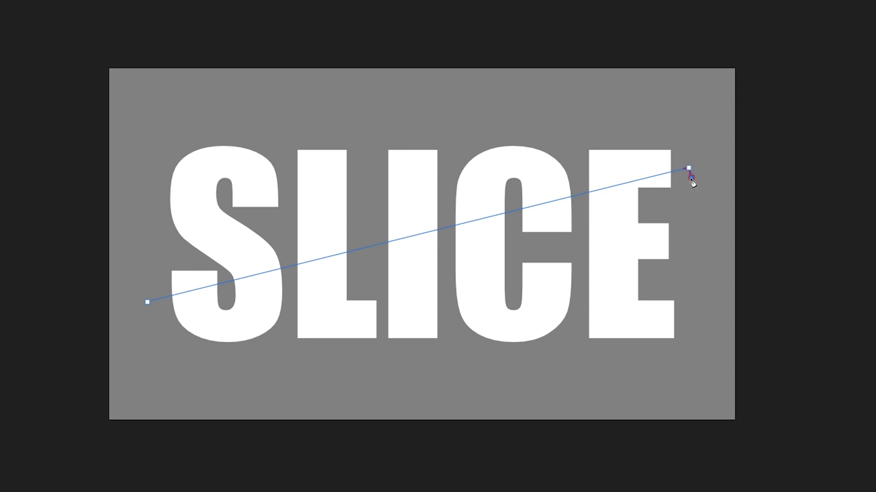
left_click(155, 309)
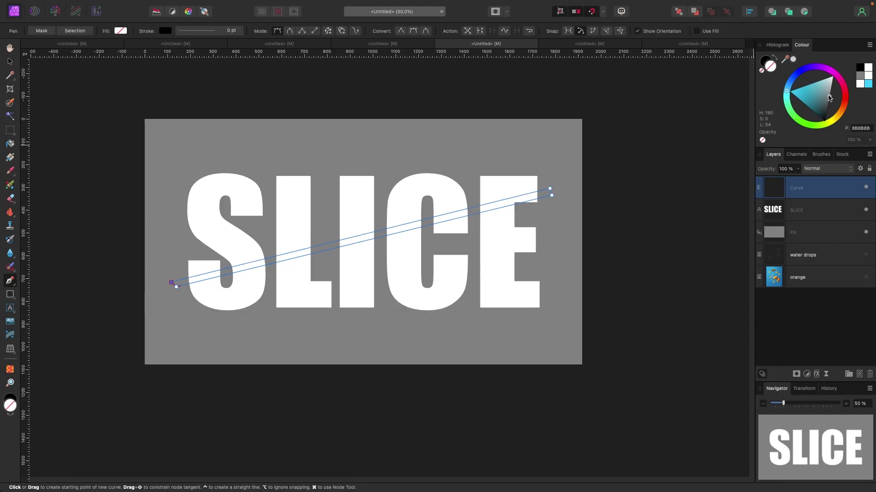
left_click_drag(828, 98, 844, 58)
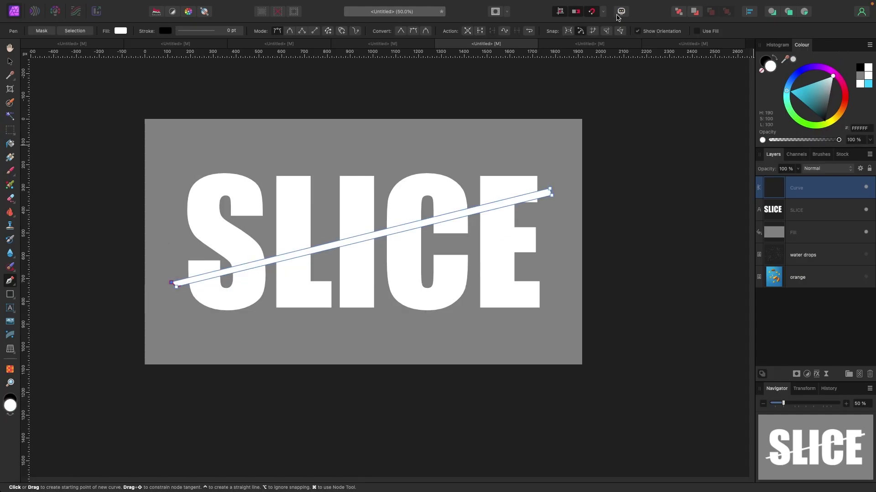
left_click(9, 61)
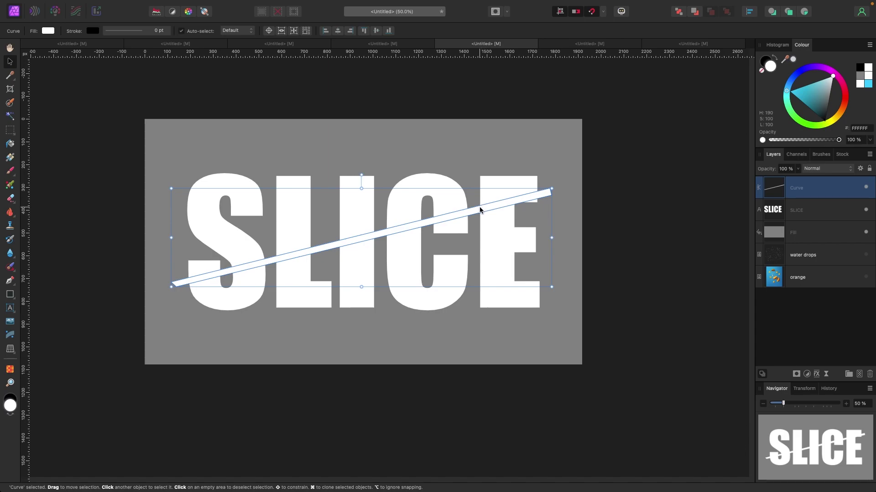
left_click(594, 195)
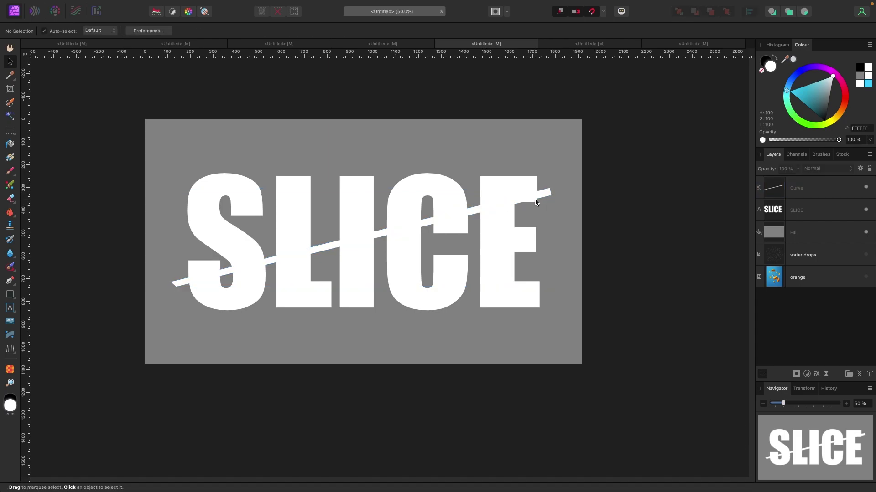
- Toggle the Curve layer's visibility to check the strip, and set its blend mode to Erase
left_click(823, 191)
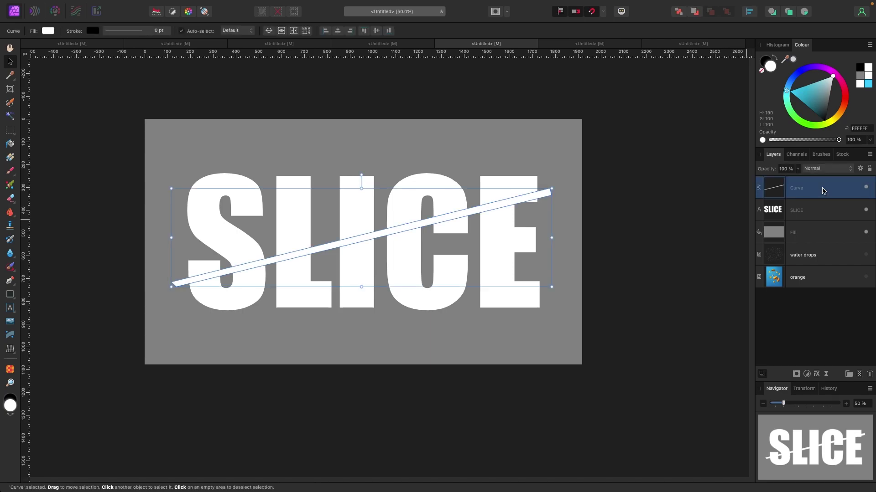
left_click(866, 188)
left_click(866, 188)
left_click(866, 188)
left_click(866, 188)
left_click(851, 173)
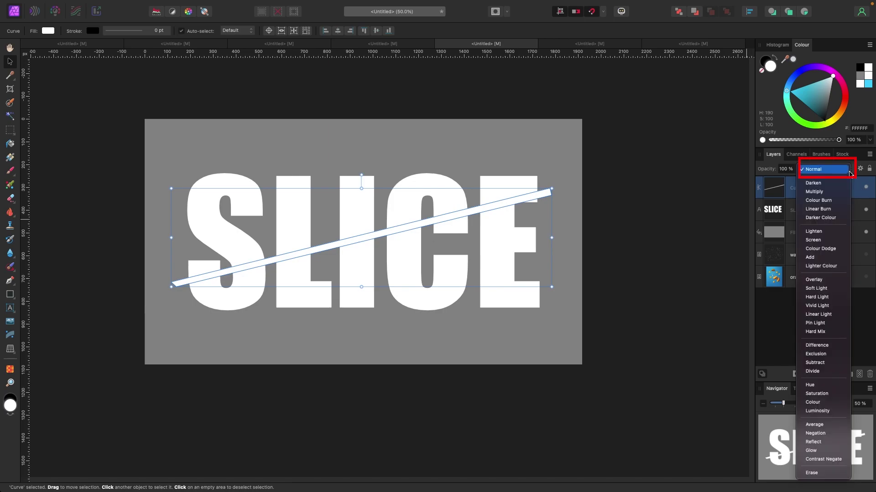
left_click(820, 473)
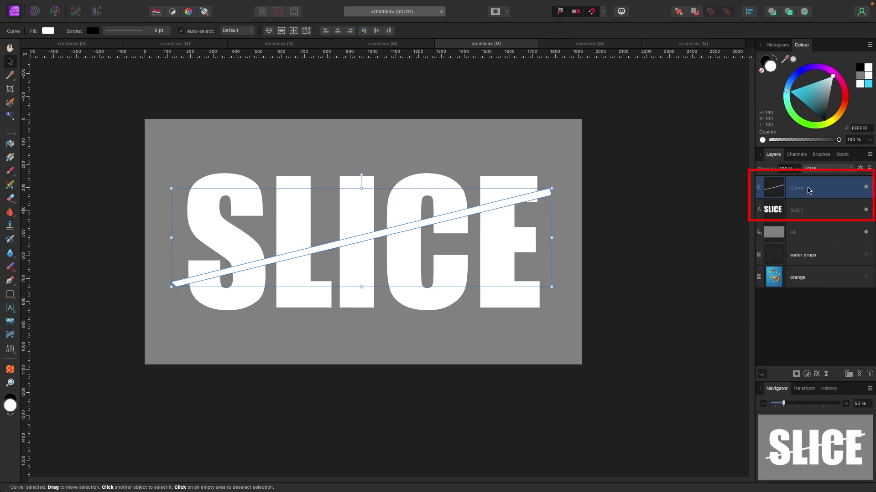
- Try nesting the Curve layer inside the SLICE text layer, and move it back above that layer
left_click_drag(808, 190, 812, 211)
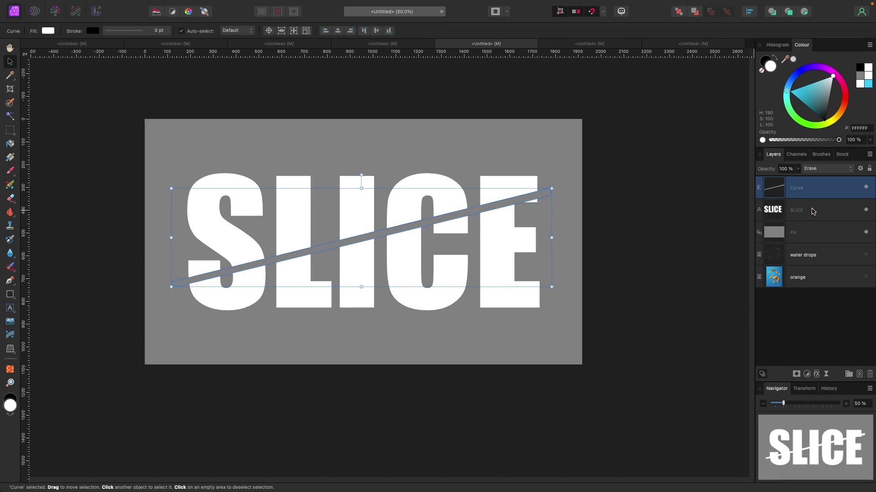
left_click(692, 234)
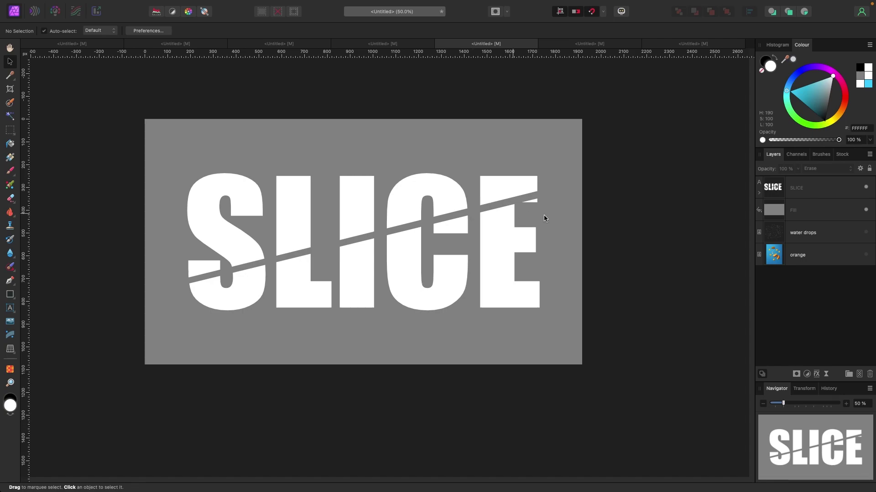
left_click(759, 192)
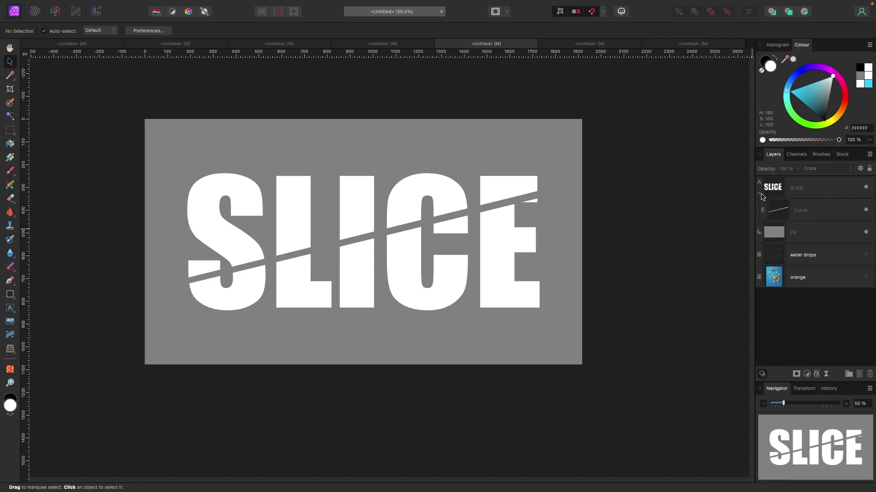
left_click_drag(799, 213, 794, 184)
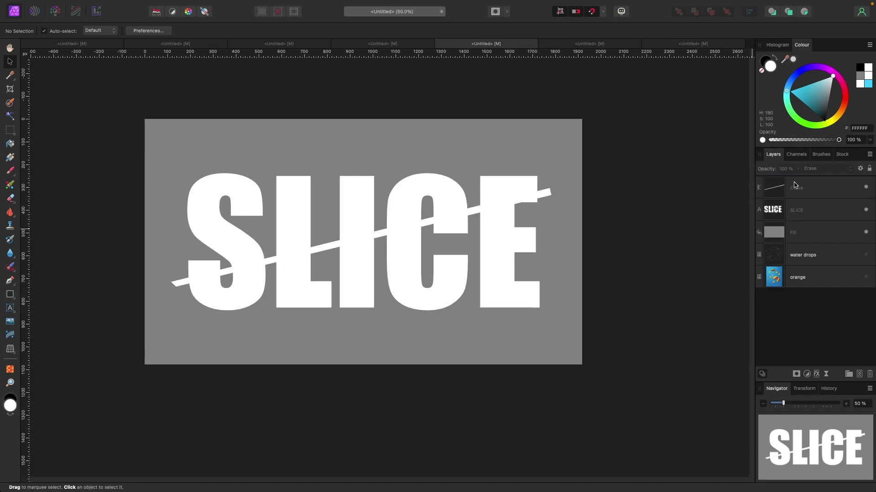
- Recolour the Fill layer, trying orange and settling on dark grey 5F5F5F
left_click(813, 230)
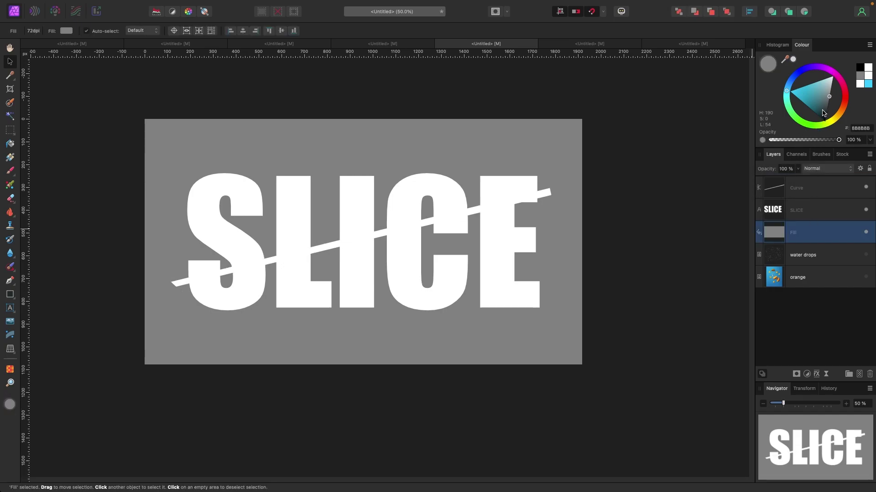
left_click(844, 102)
mouse_move(846, 101)
left_mouse_down()
mouse_move(837, 115)
mouse_move(844, 103)
mouse_move(841, 110)
left_mouse_up()
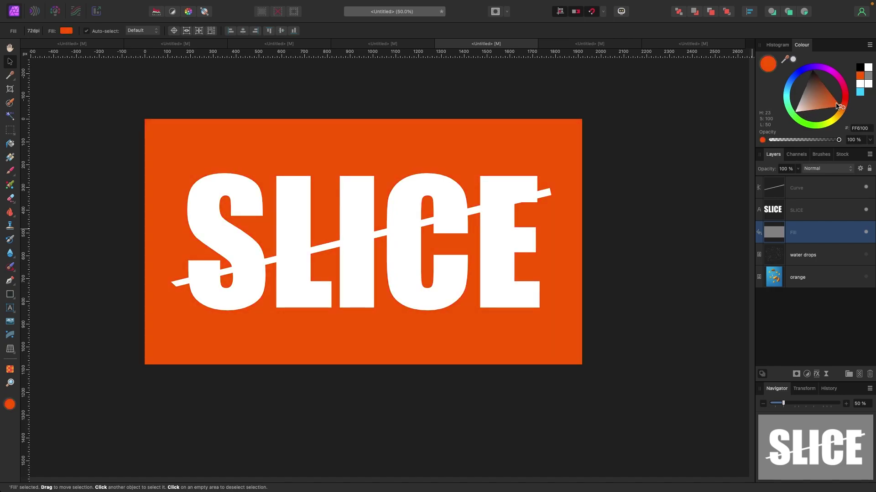
left_click(805, 90)
left_click(801, 86)
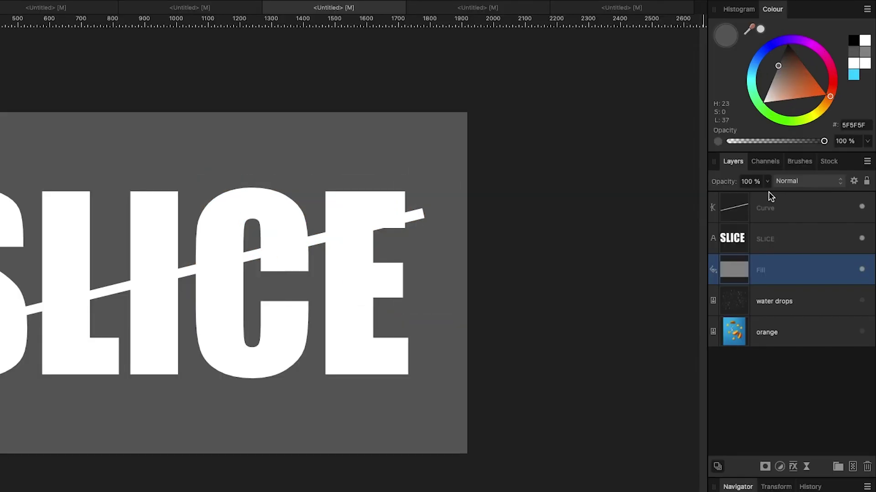
- Nest the Curve layer inside the SLICE text layer so it cuts only the letters, and deselect everything
left_click(811, 188)
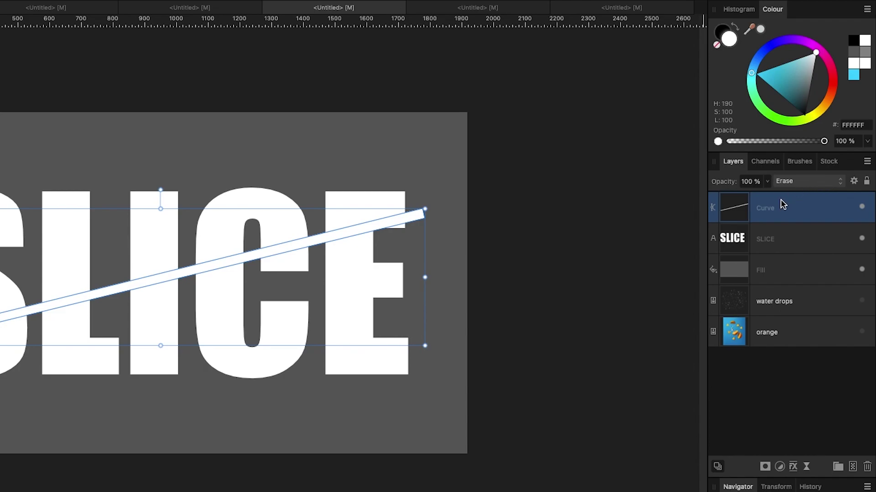
left_click_drag(781, 200, 784, 234)
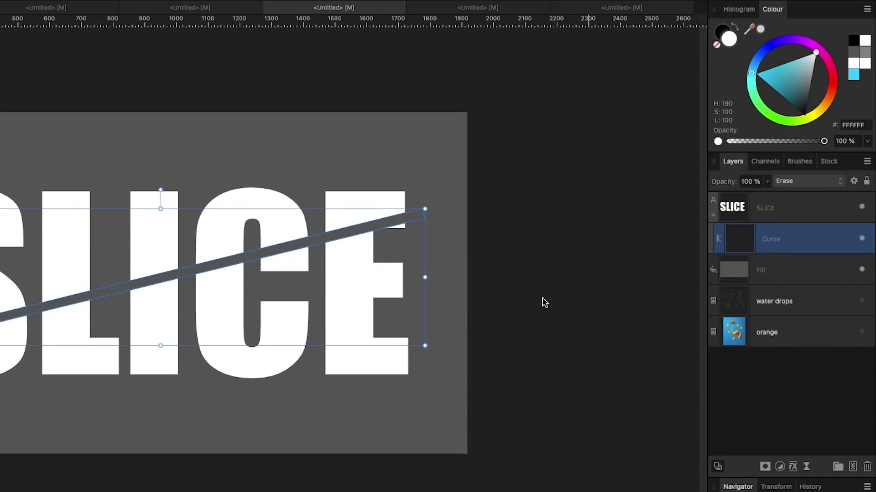
left_click(560, 287)
- Recolour the Fill layer to a medium grey with a lightness of 48
left_click(768, 279)
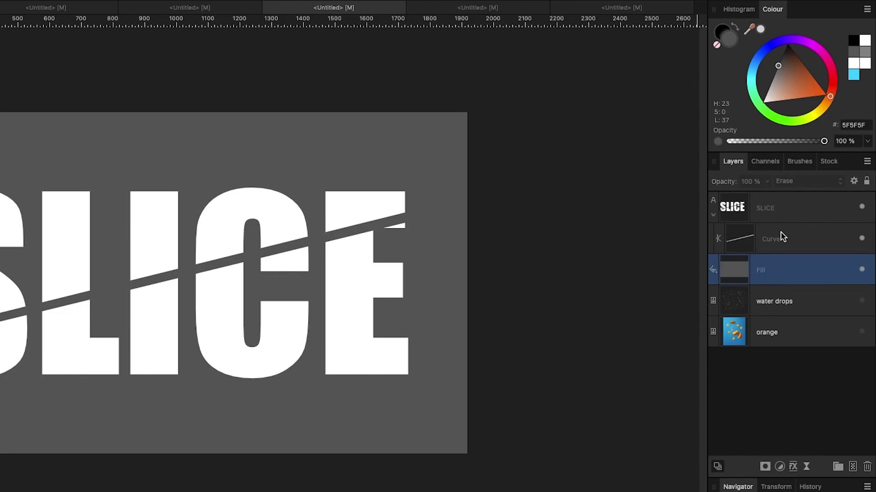
left_click_drag(818, 89, 821, 111)
left_click_drag(798, 82, 770, 72)
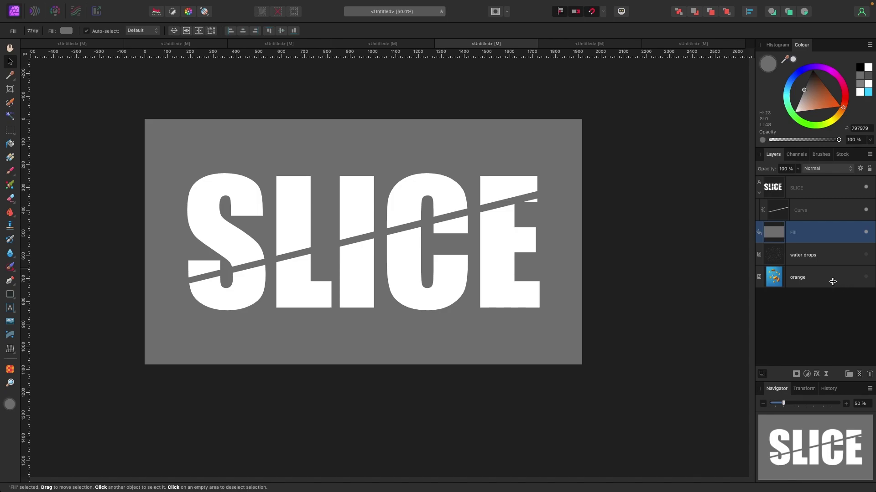
- Move the orange and water drops image layers to the top of the layer stack, with water drops uppermost
left_click_drag(855, 279, 833, 194)
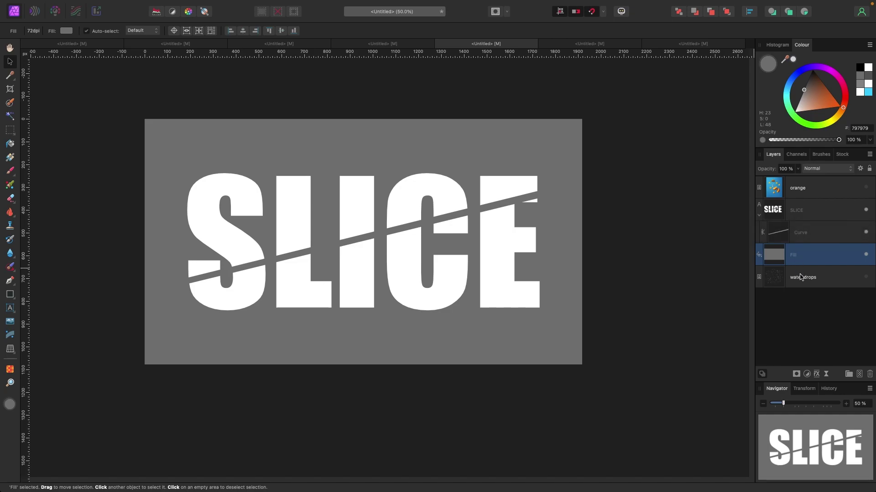
left_click_drag(801, 277, 813, 193)
left_click(759, 193)
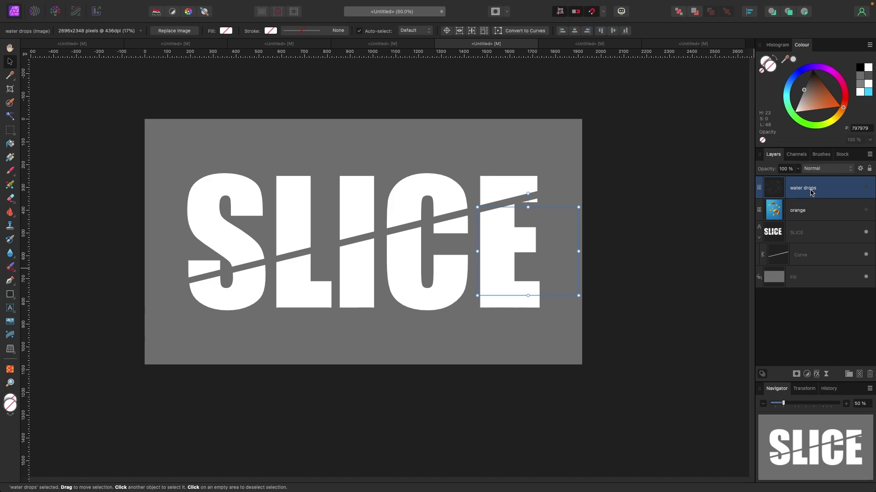
- Move the water drops image up over the top of the letter E, shift the orange image slightly upward, and hide both
left_click_drag(557, 256, 518, 183)
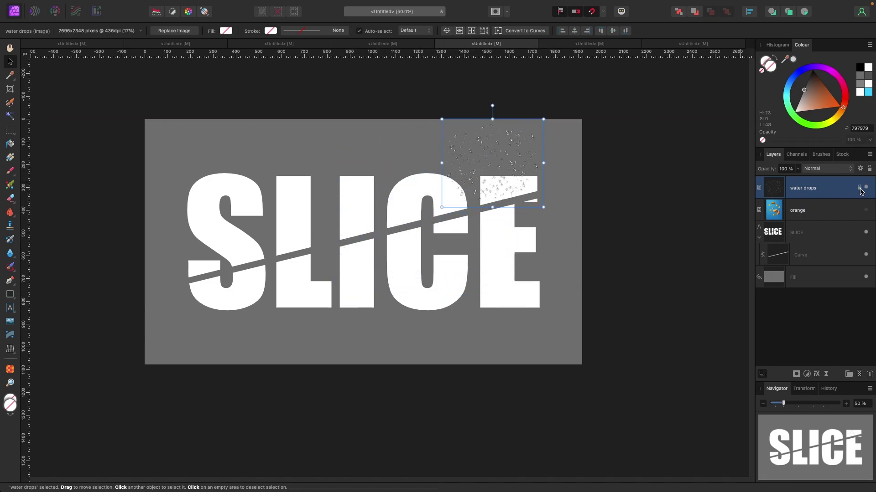
left_click(865, 188)
left_click(834, 215)
left_click(866, 210)
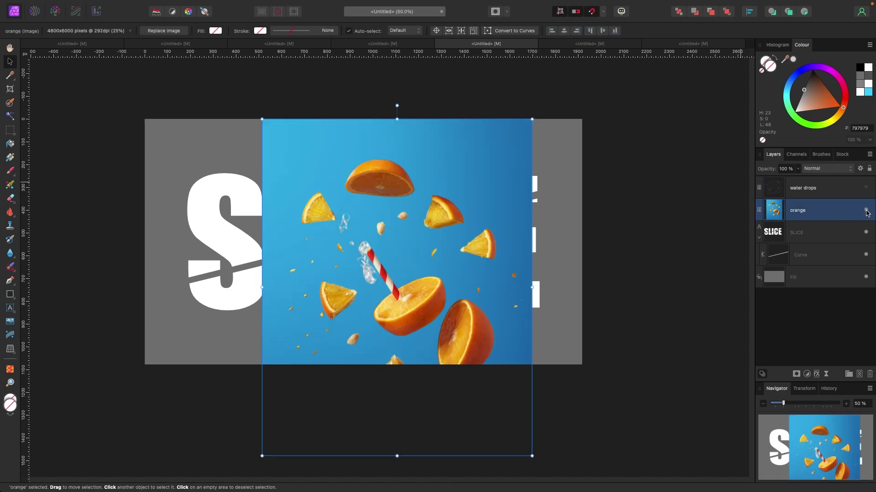
left_click_drag(468, 258, 476, 224)
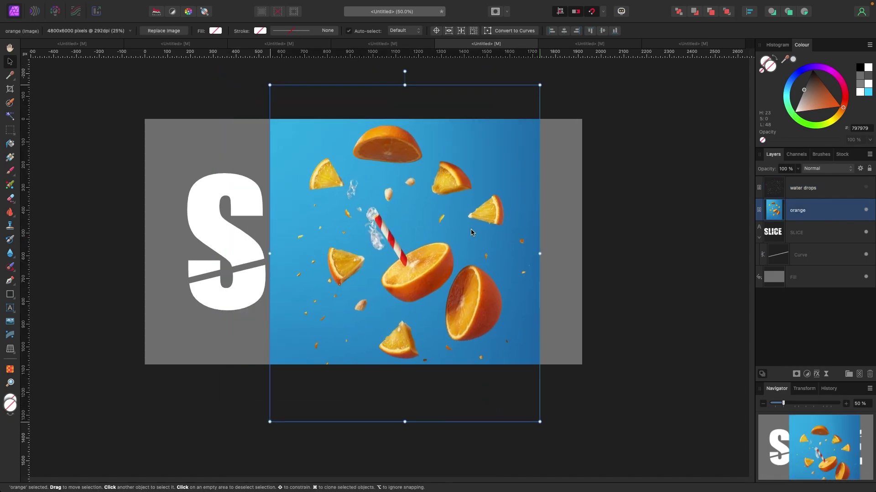
left_click(866, 211)
left_click(722, 237)
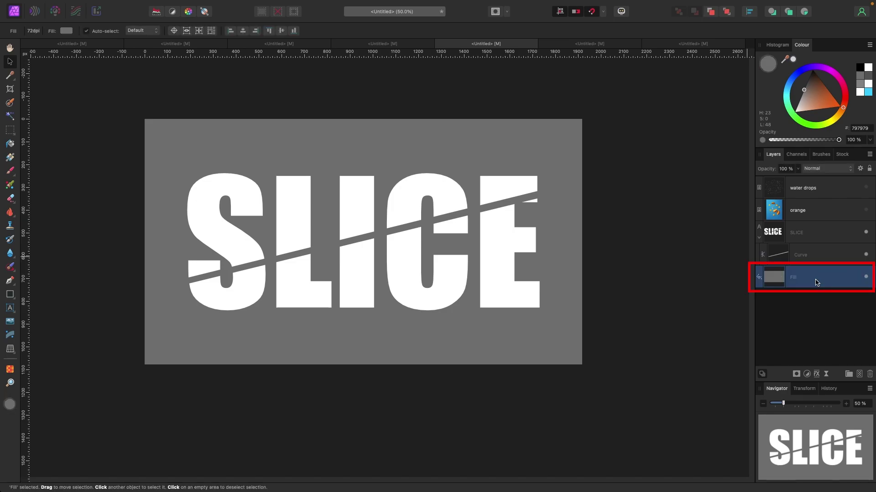
- Try turquoise on the Fill layer, and switch its gradient to Radial, stretched from the letter I past the canvas's lower edge
left_click(787, 102)
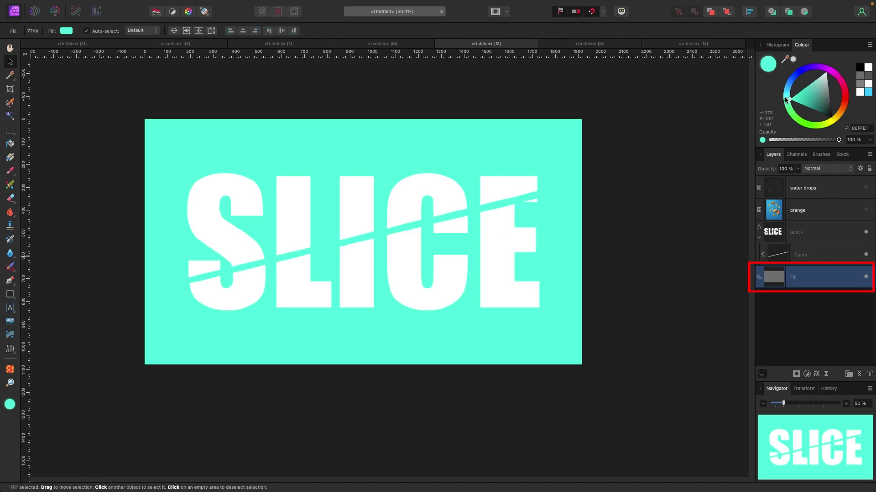
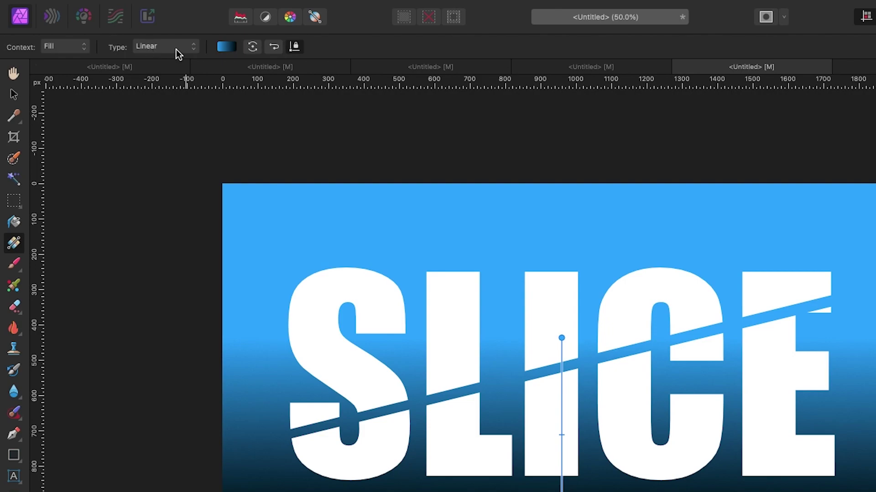
left_click(176, 51)
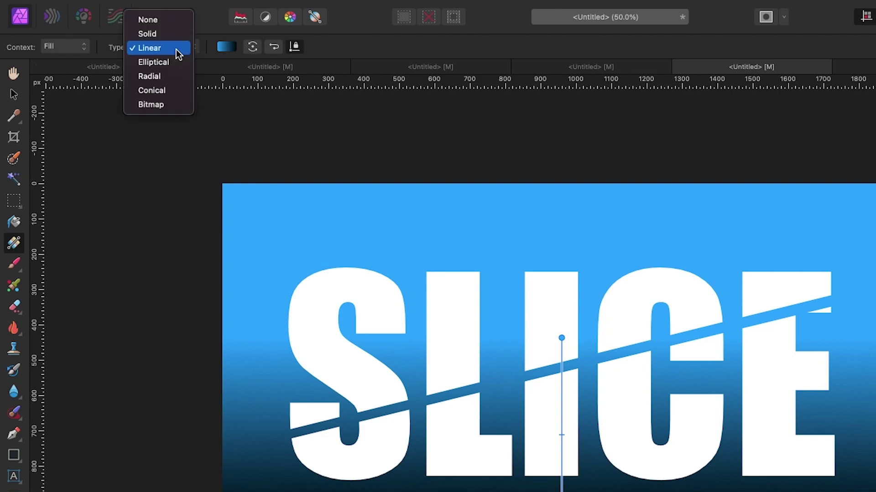
left_click(170, 77)
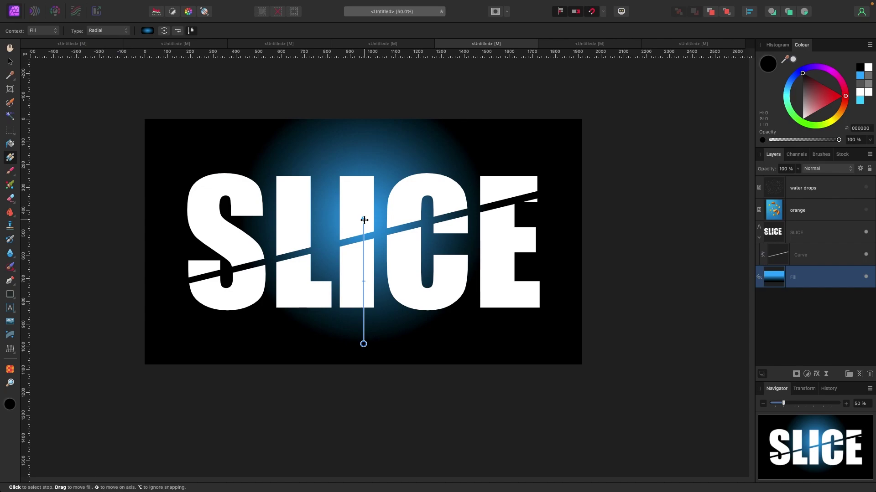
left_click_drag(364, 221, 369, 219)
left_click_drag(370, 343, 392, 489)
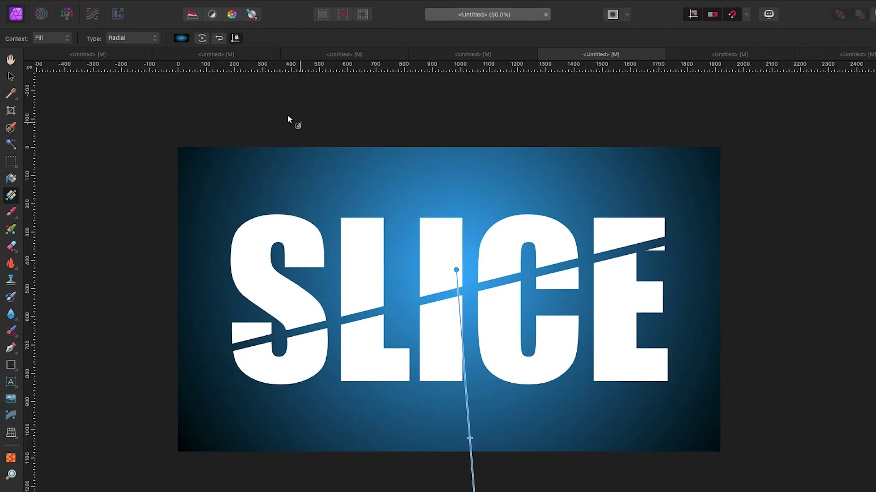
- Set the background gradient's midpoint to 79% and colour its outer stop magenta, ED00FF
left_click(185, 39)
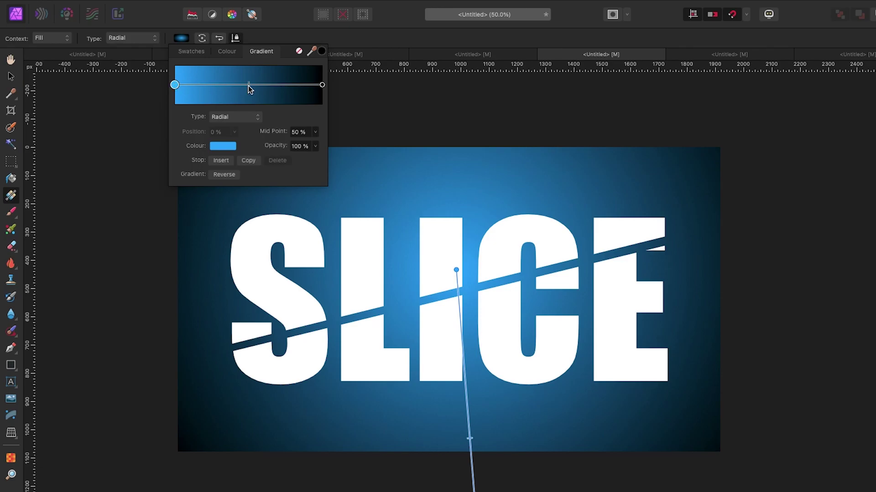
mouse_move(250, 86)
left_mouse_down()
mouse_move(286, 92)
mouse_move(244, 94)
mouse_move(313, 97)
mouse_move(216, 95)
mouse_move(291, 93)
left_mouse_up()
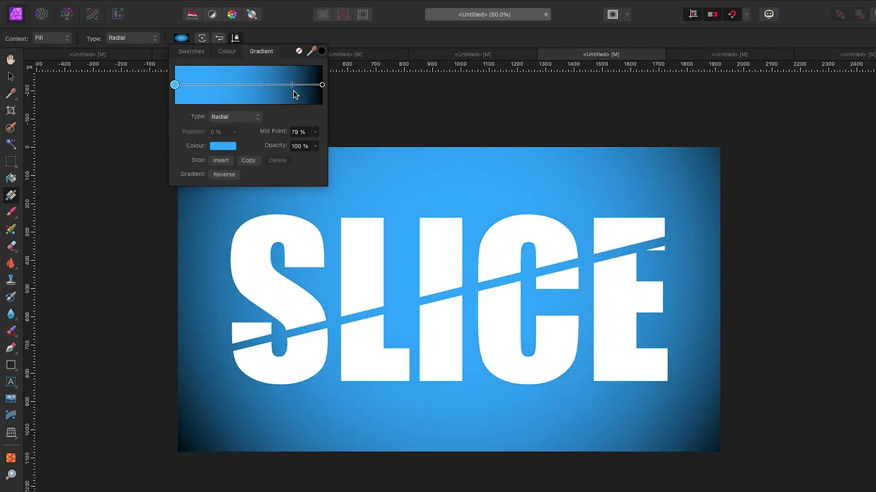
left_click(323, 86)
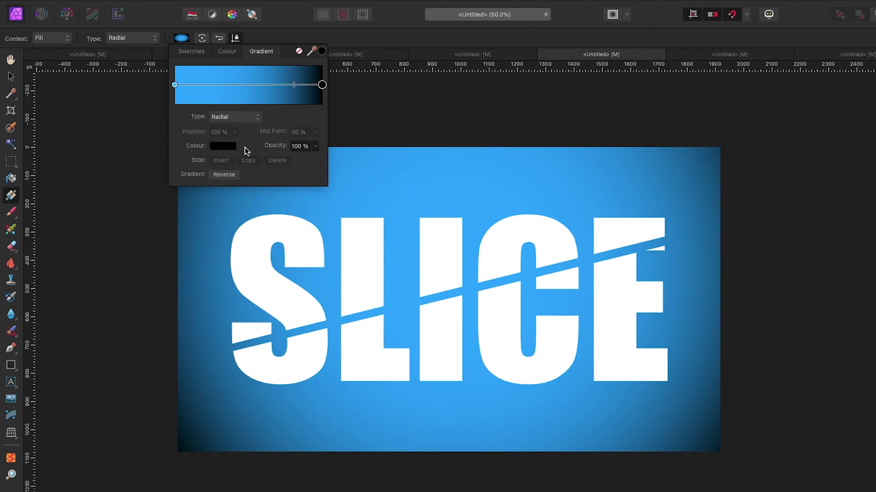
left_click(234, 151)
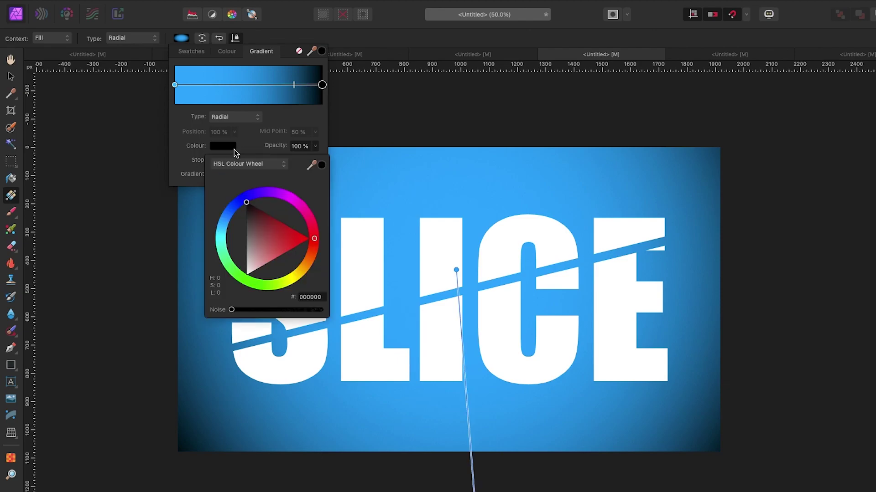
left_click(291, 201)
left_click(290, 192)
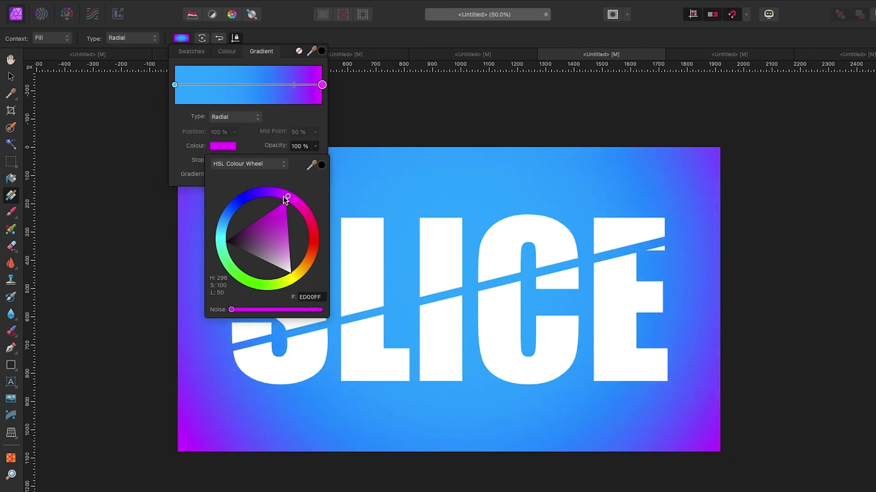
- Shift the background gradient's midpoint back towards the blue stop to widen the magenta edge, and deselect everything
left_click(295, 87)
mouse_move(294, 86)
left_mouse_down()
mouse_move(247, 89)
mouse_move(283, 89)
mouse_move(276, 90)
left_mouse_up()
key("v")
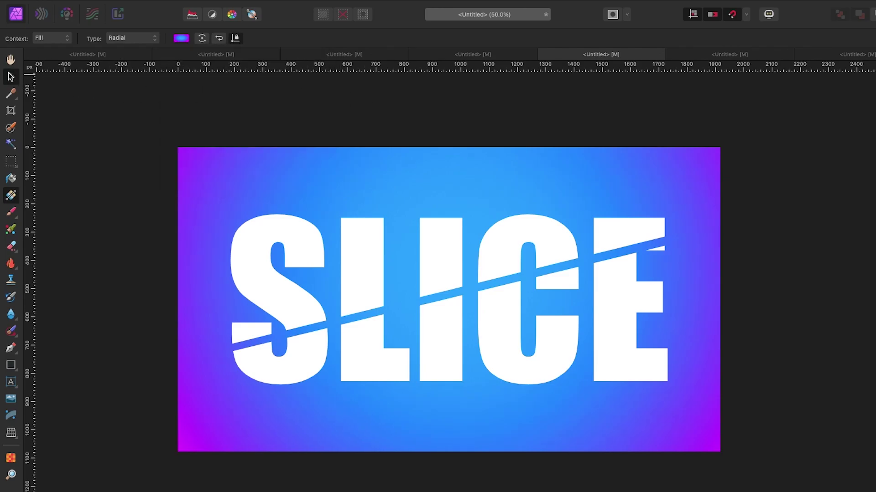
left_click(331, 98)
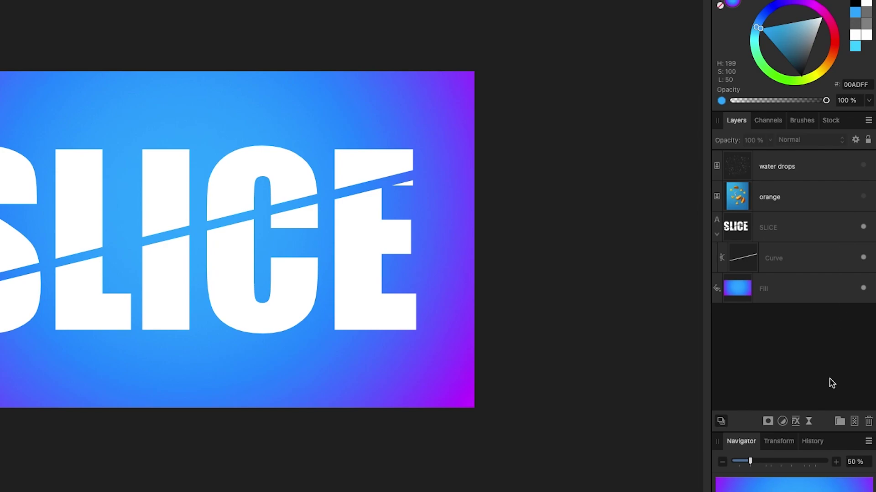
- Add a pixel layer and place it between the Fill layer and the SLICE text with its nested curve
left_click(854, 422)
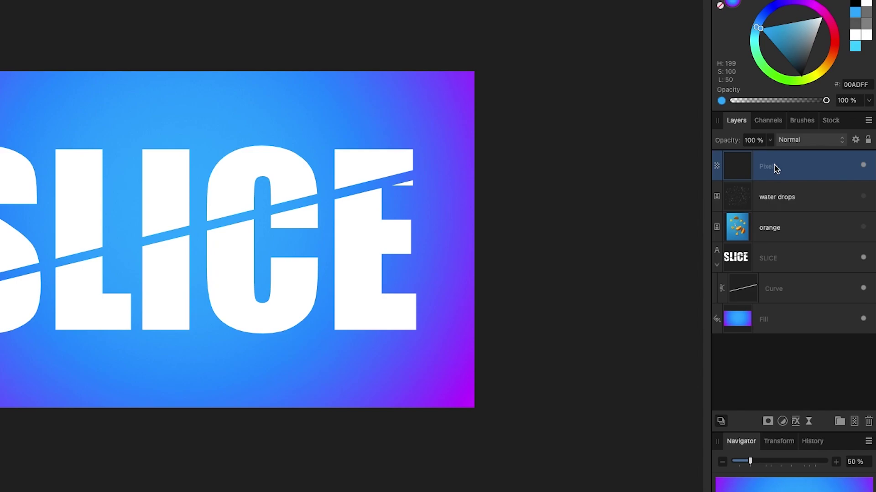
left_click_drag(774, 165, 744, 294)
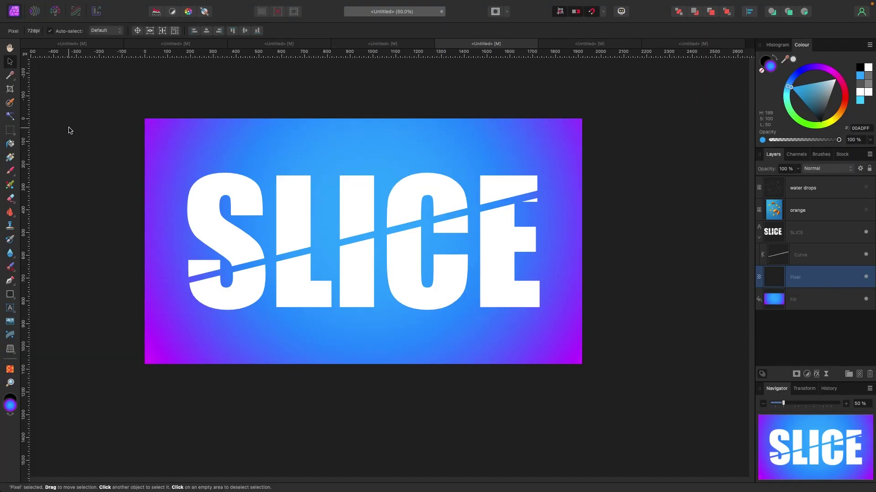
- Choose the Paint Brush and set its foreground colour to 101010 and its background colour to 1D1D1D
left_click(10, 172)
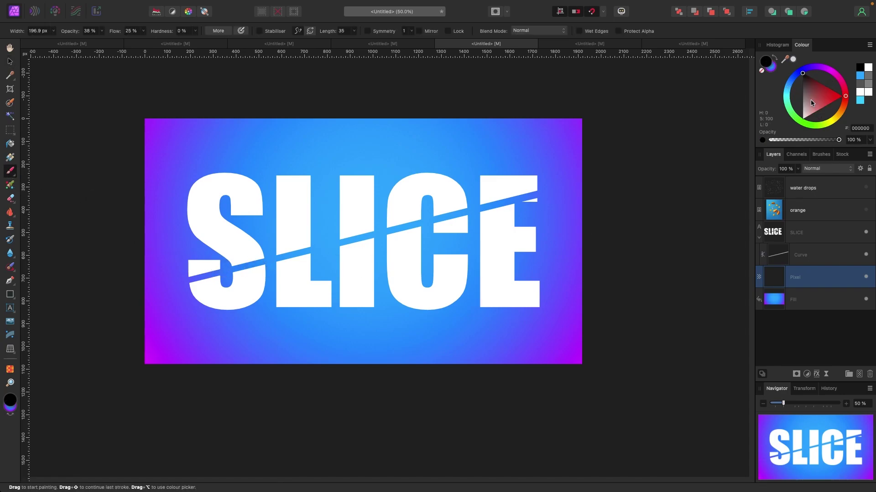
left_click(821, 154)
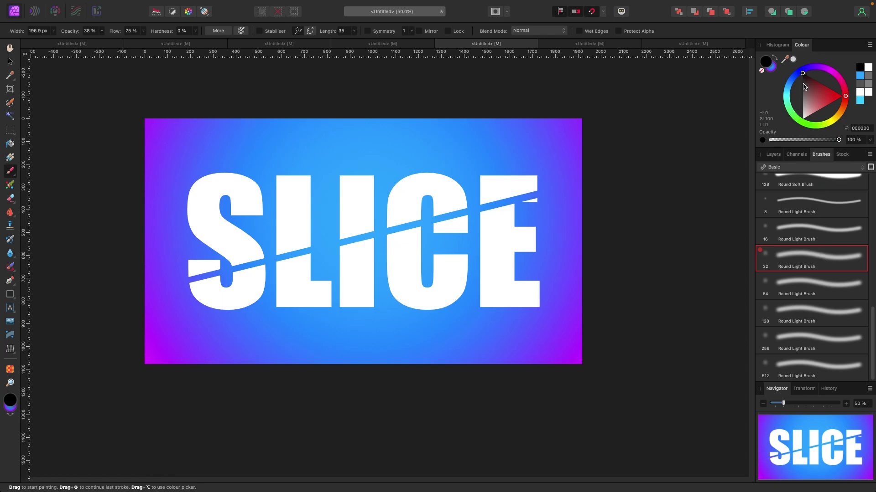
left_click_drag(809, 87, 802, 78)
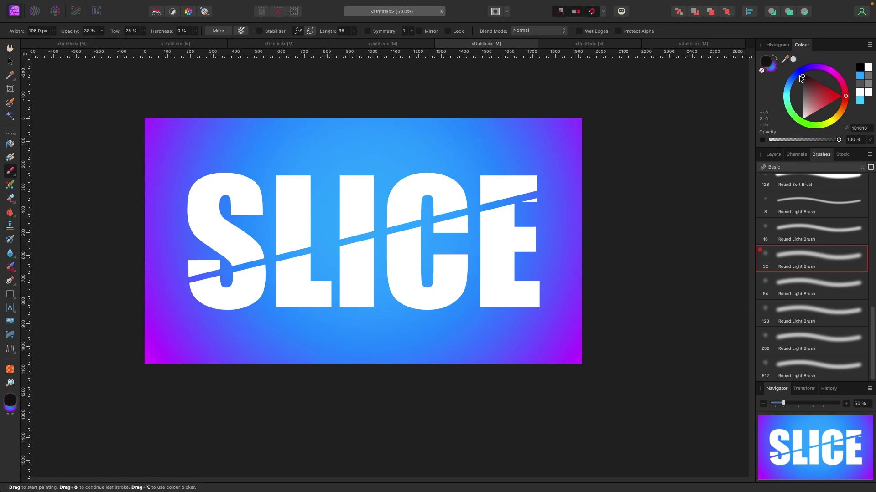
left_click(774, 68)
left_click(761, 70)
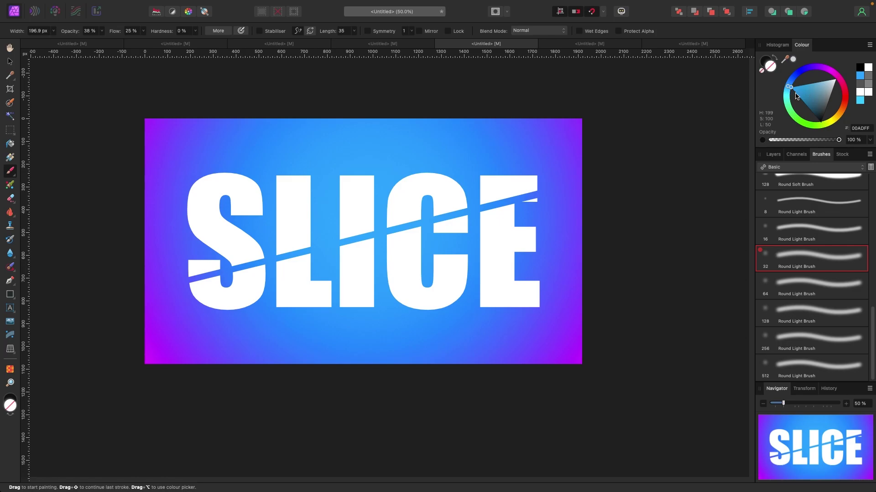
left_click_drag(828, 114, 822, 117)
left_click(778, 156)
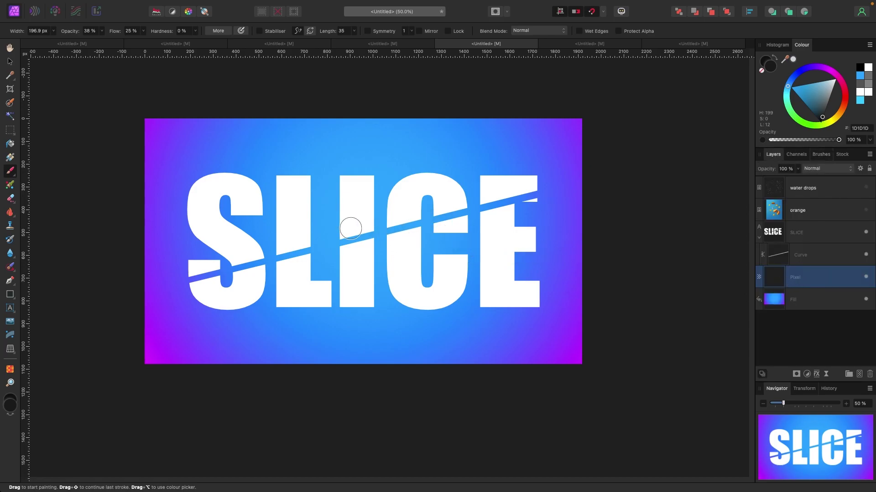
- Try painting a soft dark shadow along the slice from the letter I to the E, and undo the strokes
mouse_move(348, 240)
left_mouse_down()
mouse_move(279, 256)
mouse_move(513, 206)
mouse_move(353, 237)
mouse_move(294, 265)
mouse_move(376, 240)
mouse_move(326, 204)
mouse_move(301, 258)
mouse_move(456, 287)
mouse_move(336, 218)
mouse_move(404, 232)
left_mouse_up()
left_click(394, 233, "shift")
left_click(513, 201, "shift")
left_click(538, 196, "shift")
key("super+z")
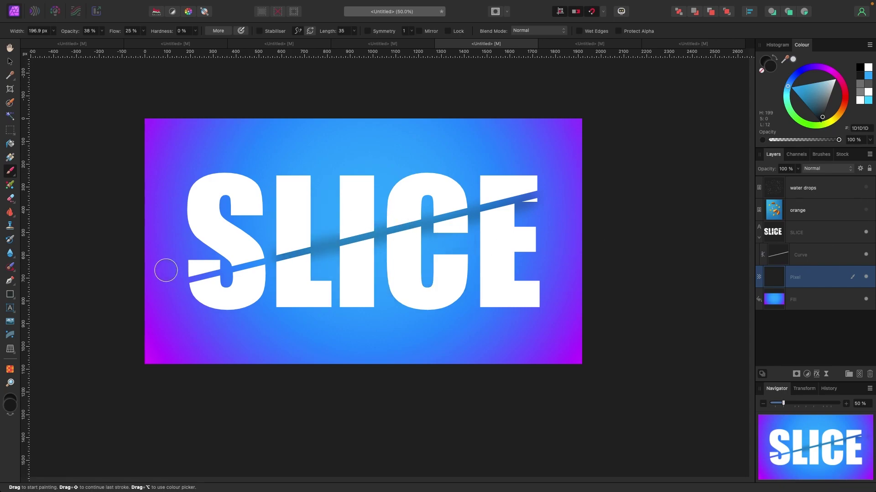
key("super+z")
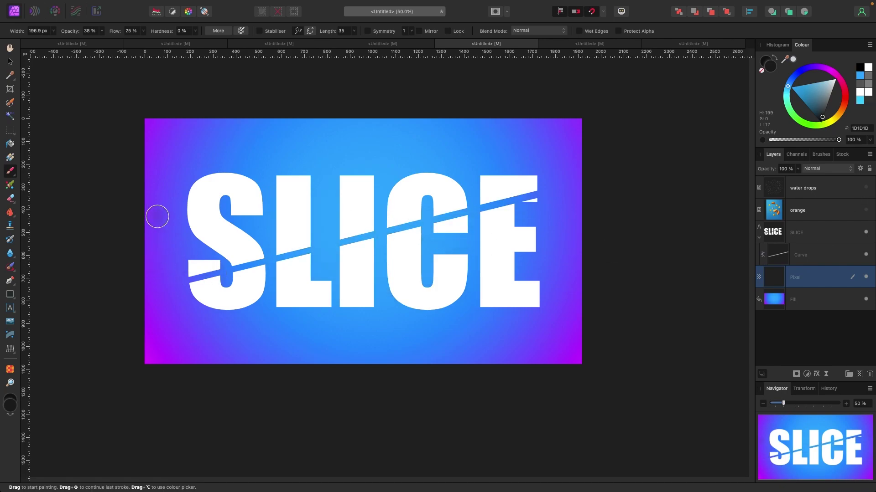
- Reduce the brush width to 120.9 px and raise its opacity to 100%
key("super+equal")
scroll(151, 211, "up", 2)
scroll(150, 211, "left", 3)
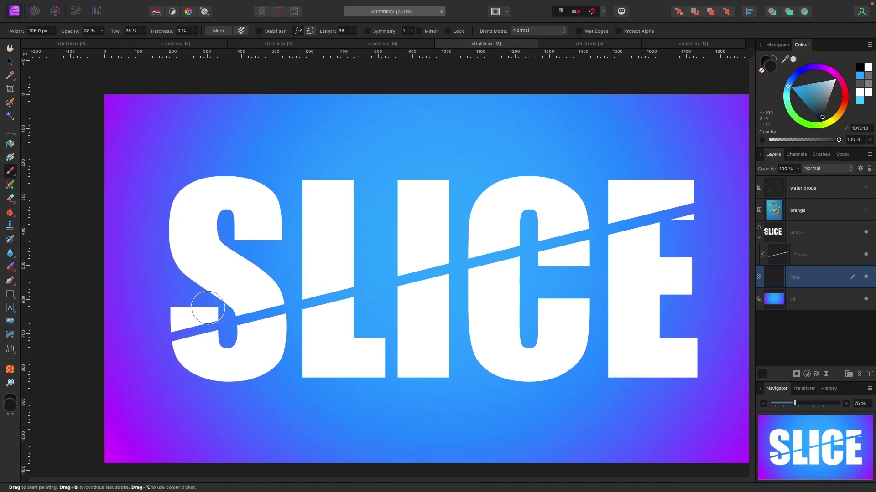
key("bracketleft")
key("bracketleft")
key("bracketleft")
key("bracketleft")
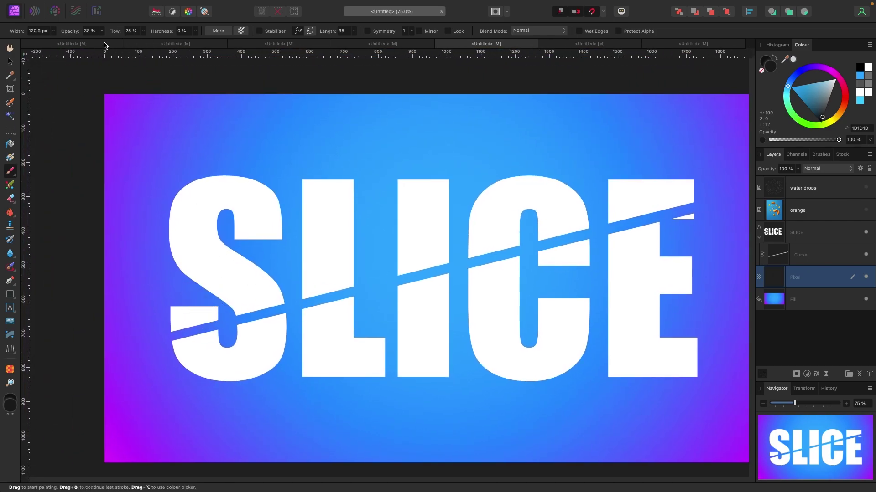
left_click(102, 31)
left_click_drag(102, 41, 106, 43)
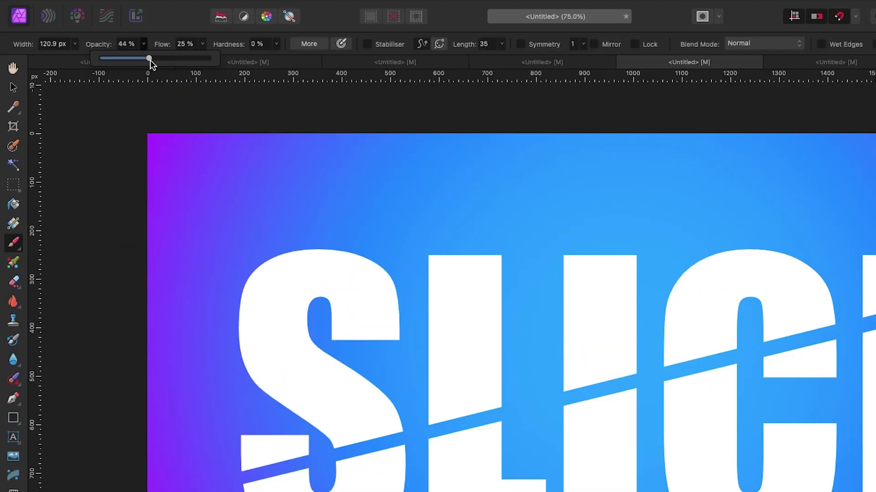
left_click_drag(158, 59, 156, 60)
left_click_drag(154, 54, 254, 58)
- Try painting a full-opacity shadow along the slice starting at the letter S, undo it, and open the brush opacity for adjustment
left_click_drag(287, 455, 644, 390)
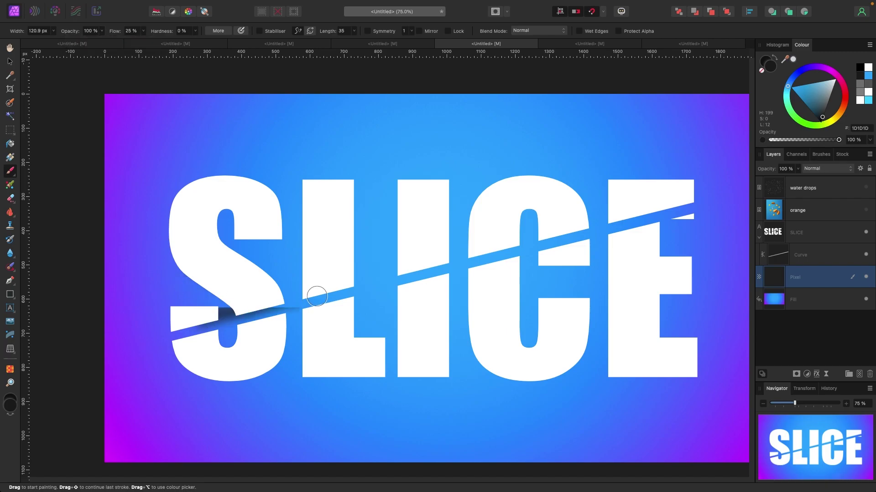
mouse_move(496, 271)
left_mouse_down()
mouse_move(600, 253)
mouse_move(325, 295)
left_mouse_up()
key("ctrl+z")
left_click(101, 31)
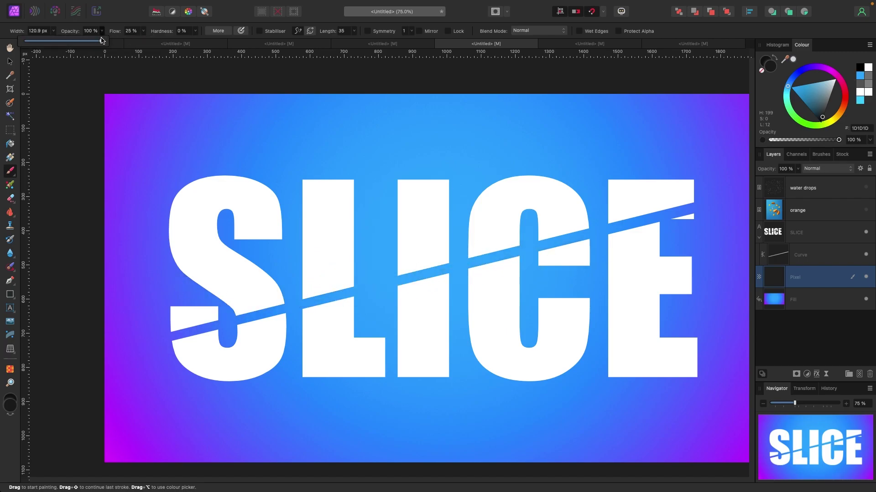
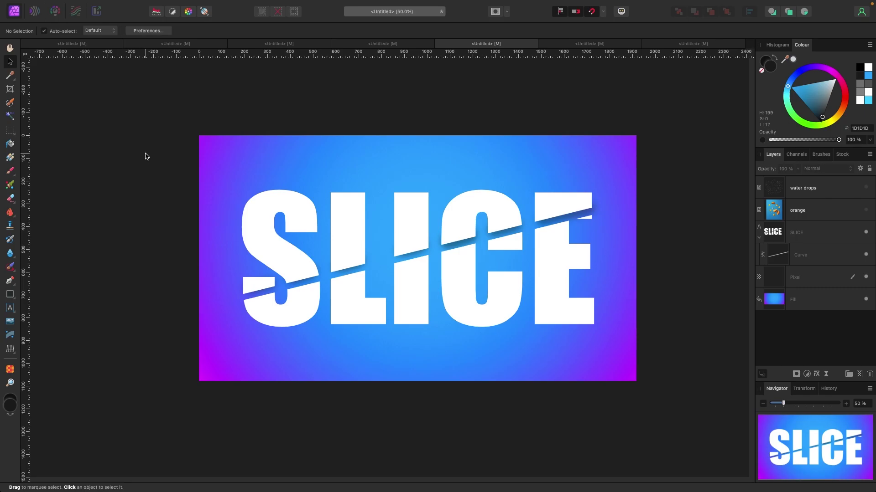
- Show the orange image and apply a Linear gradient fill to the SLICE text
left_click(403, 218)
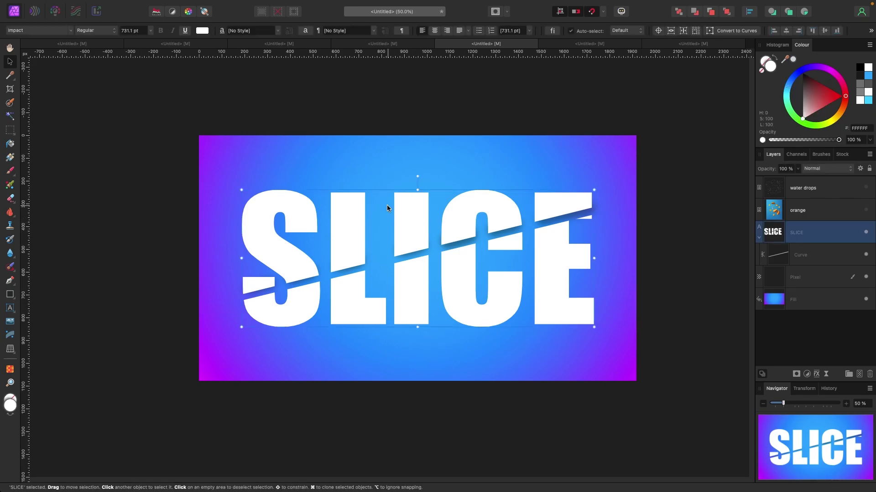
left_click(865, 210)
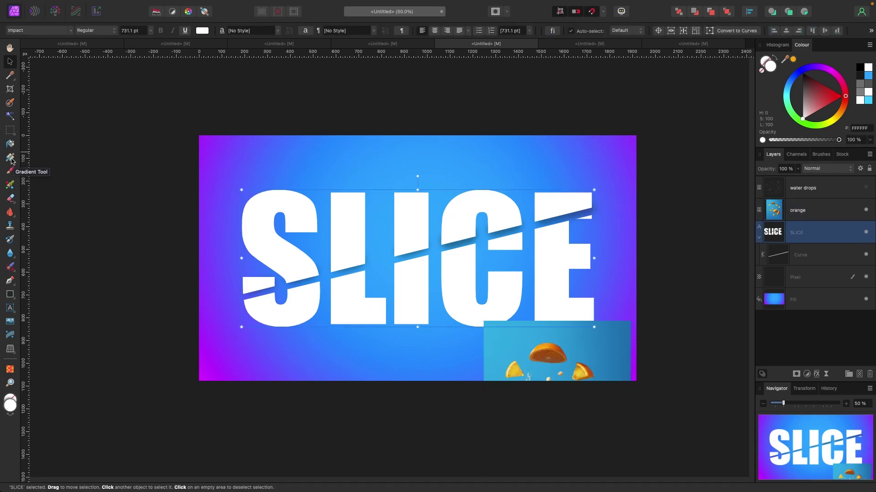
left_click(10, 158)
left_click(114, 31)
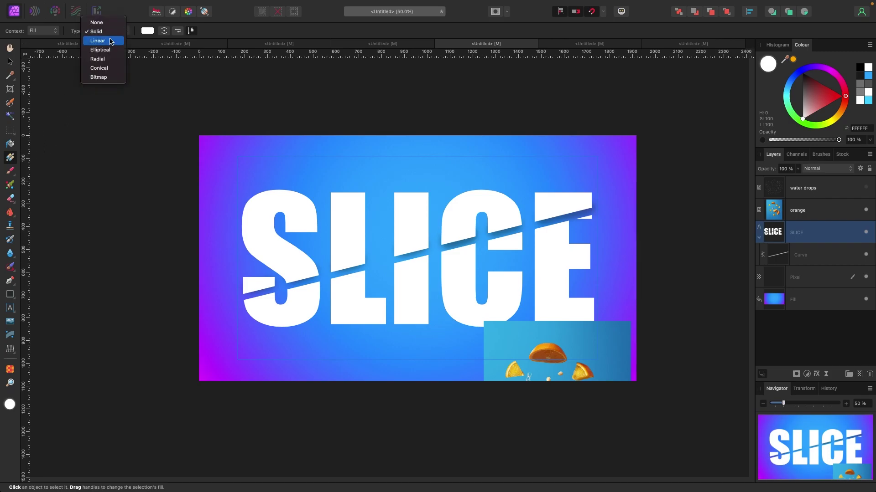
left_click(118, 41)
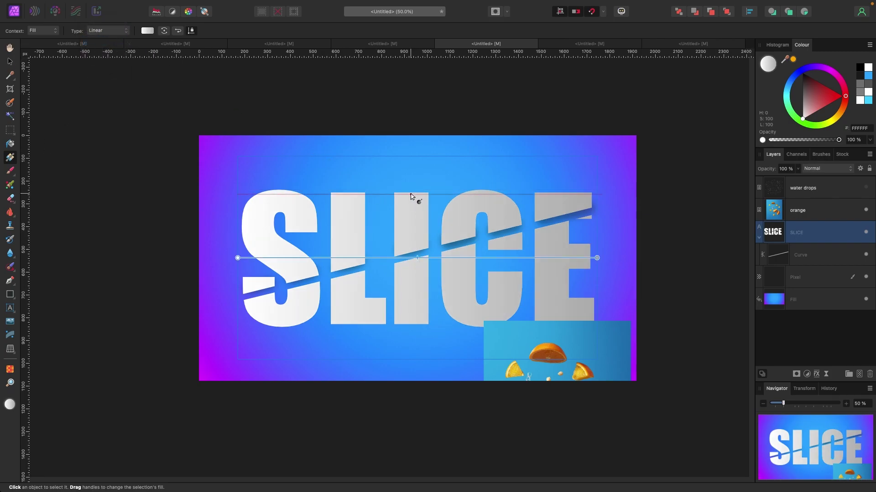
- Run the SLICE gradient vertically, set its lower stop to orange FCA217 sampled from the orange image, and lower its midpoint
left_click_drag(409, 195, 410, 262)
left_click_drag(408, 300, 408, 321)
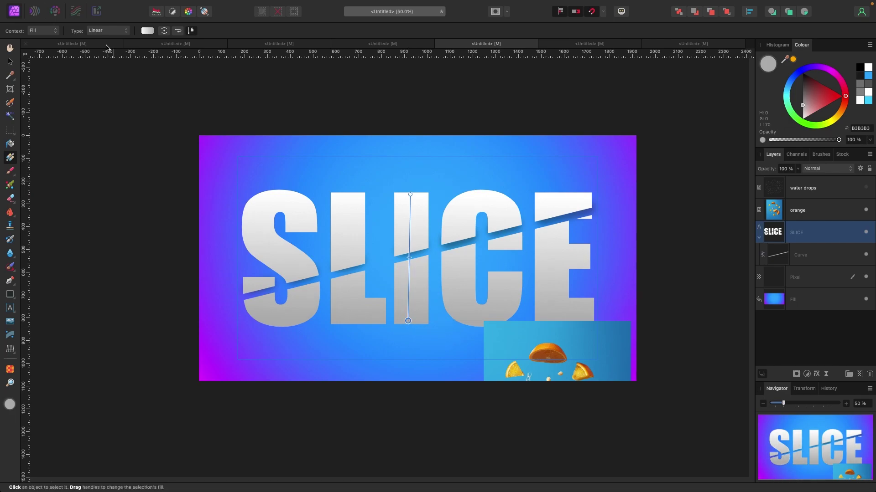
left_click(147, 31)
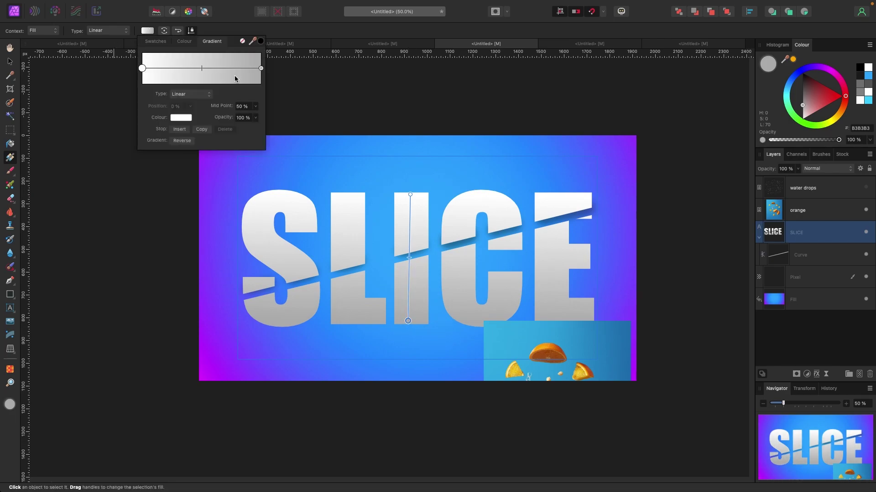
left_click(261, 68)
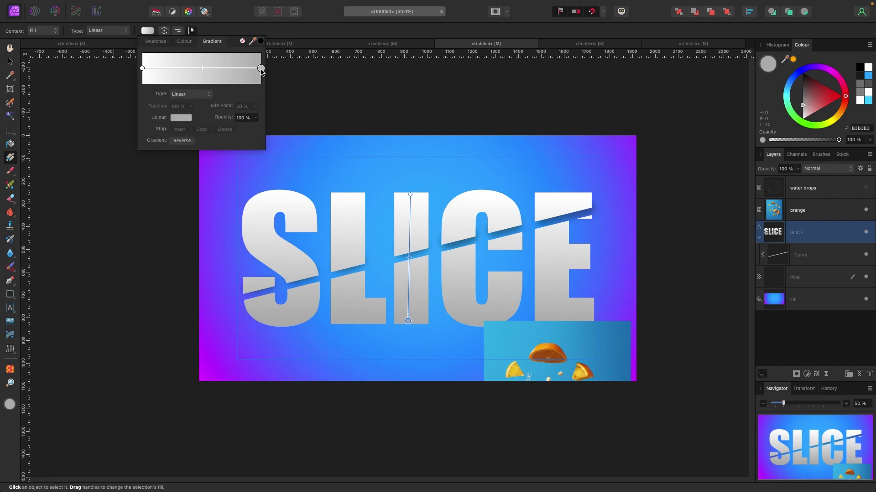
left_click(181, 118)
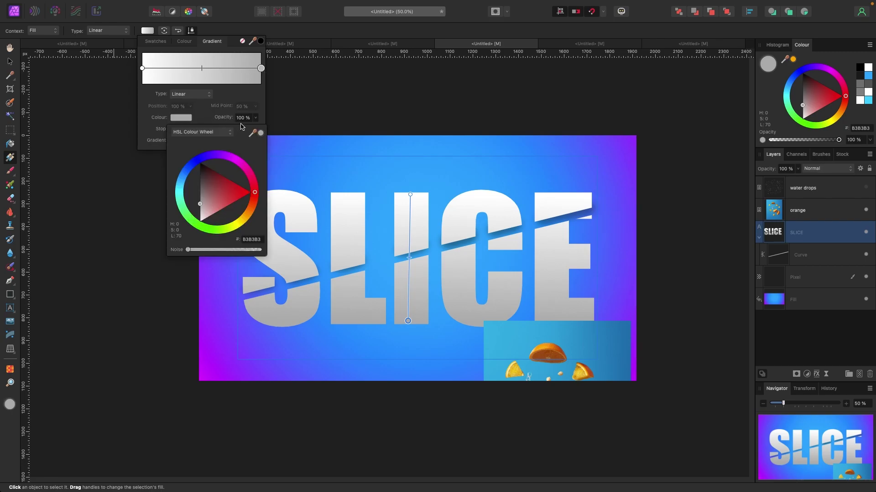
left_click_drag(260, 133, 547, 345)
left_click(261, 133)
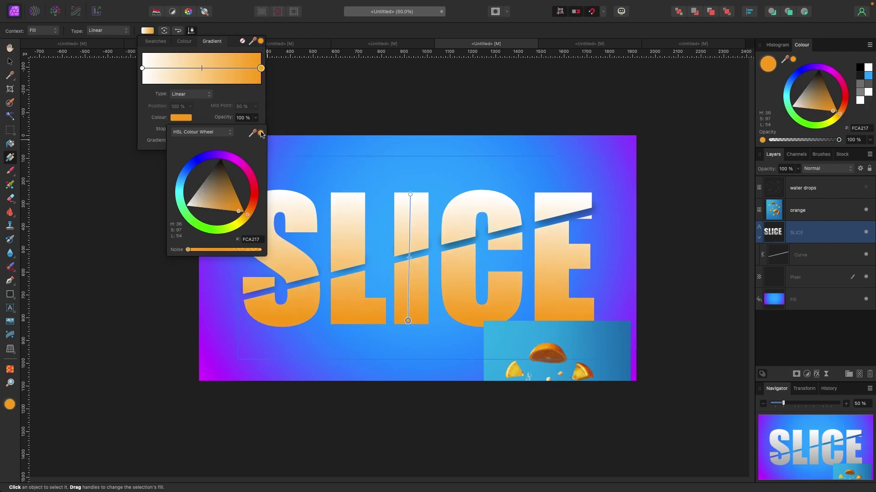
left_click(409, 258)
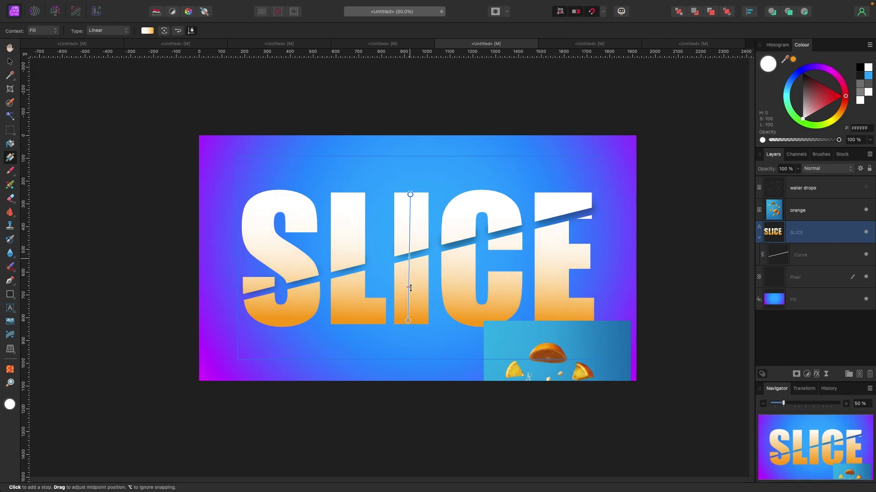
left_click(10, 61)
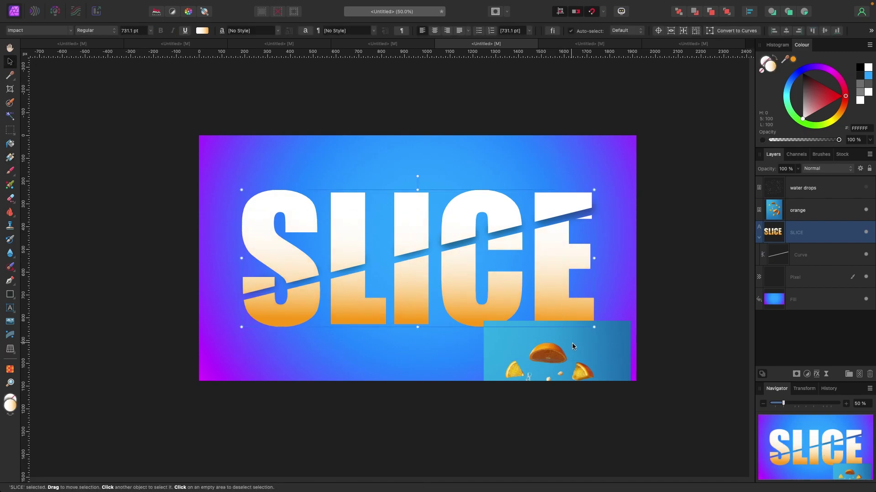
- Hide the orange image to check the gradient lettering on its own, and show the image again
left_click(572, 346)
left_click(866, 210)
left_click(684, 232)
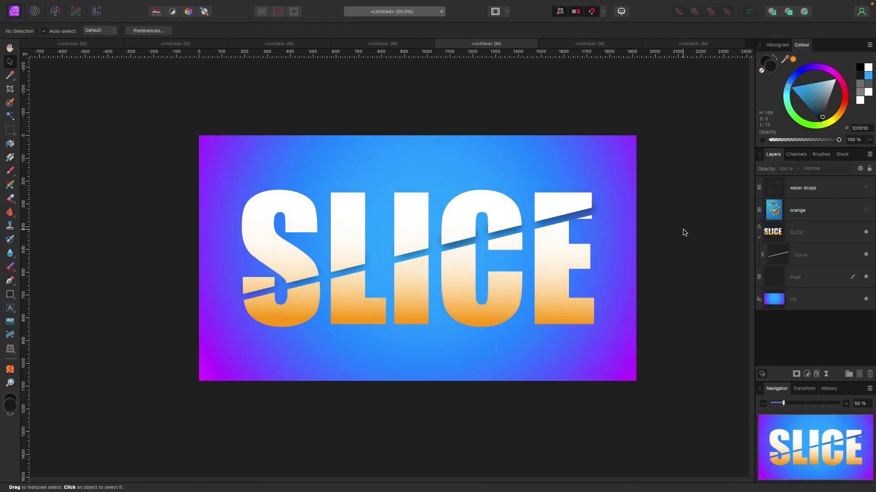
left_click(861, 217)
left_click(866, 210)
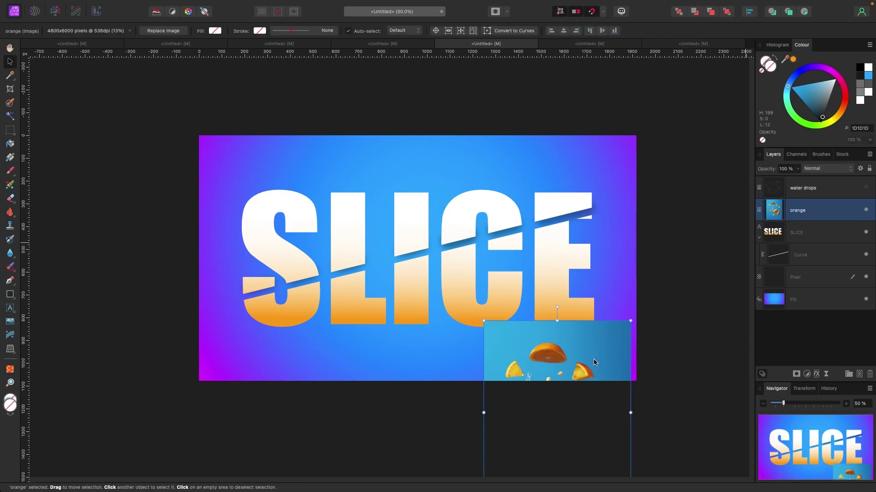
- Enlarge the orange image to about the canvas height over the right half of the artwork, and hide it
left_click_drag(566, 382, 510, 224)
left_click_drag(418, 182, 363, 108)
left_click_drag(469, 219, 518, 239)
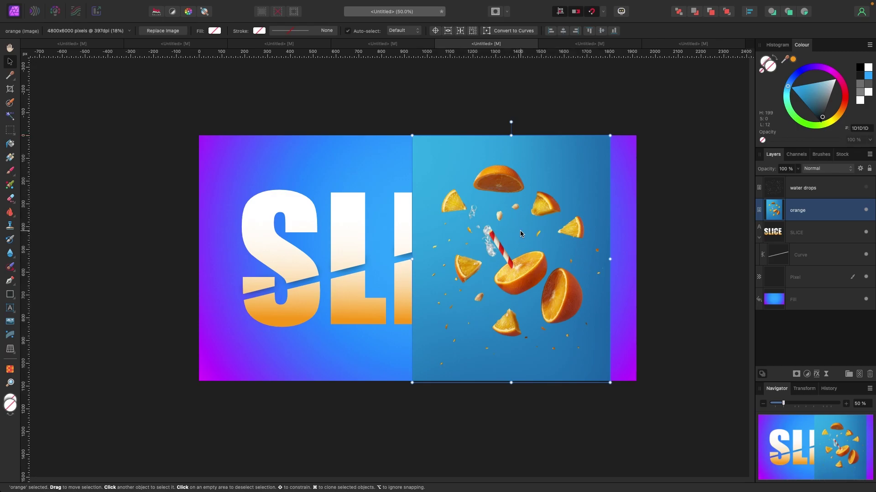
left_click(865, 211)
left_click(664, 221)
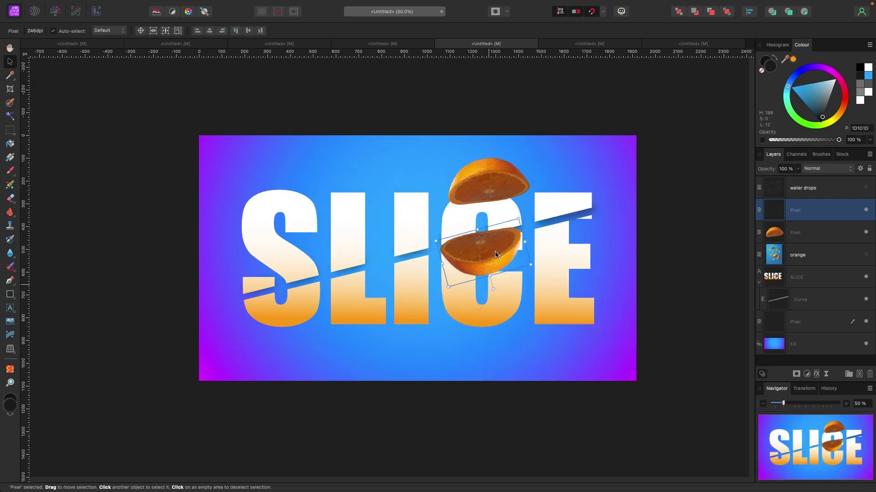
- Arrange the cut-out orange halves above and below the slice in the C, and place orange wedges around the lettering
left_click_drag(494, 251, 497, 206)
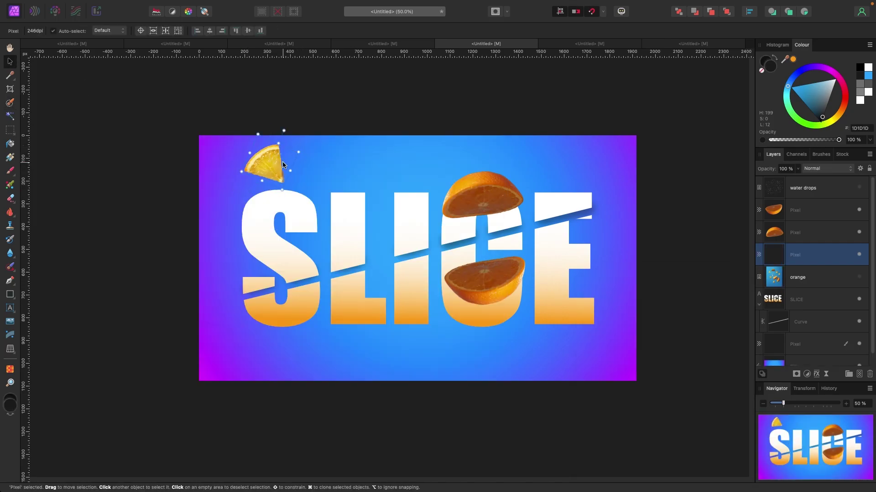
right_click(337, 303)
left_click_drag(346, 319, 375, 338)
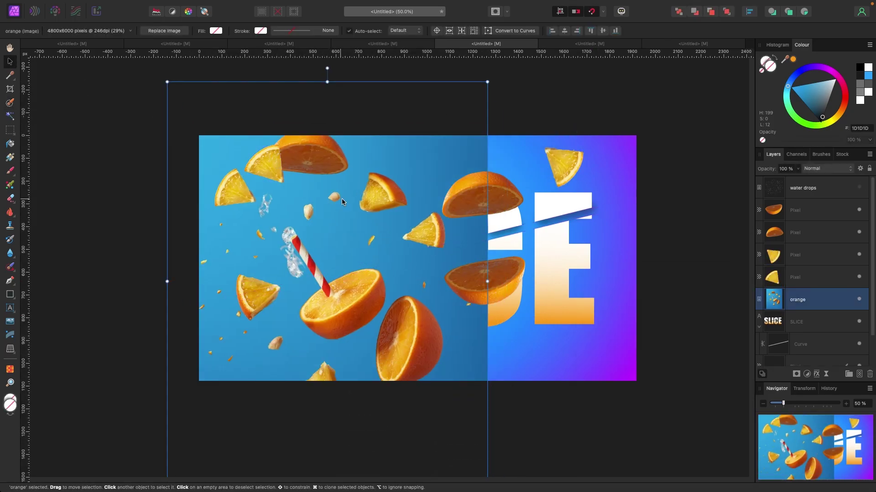
left_click(274, 31)
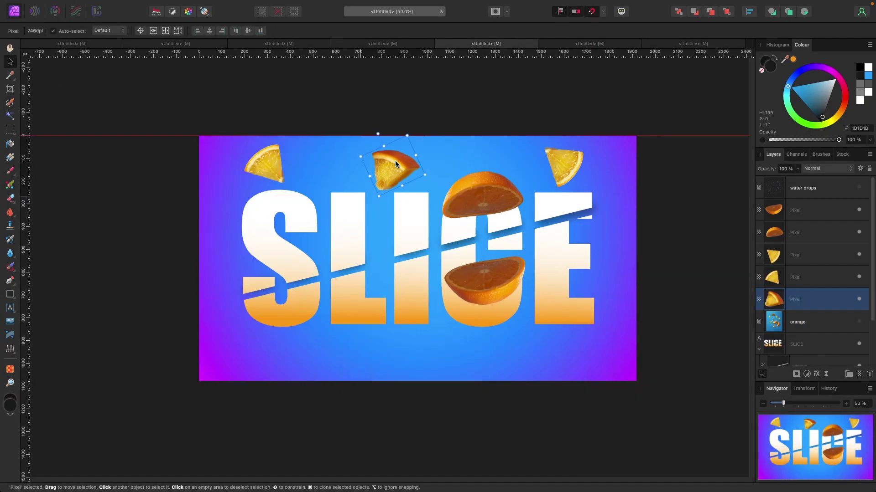
left_click_drag(395, 160, 250, 354)
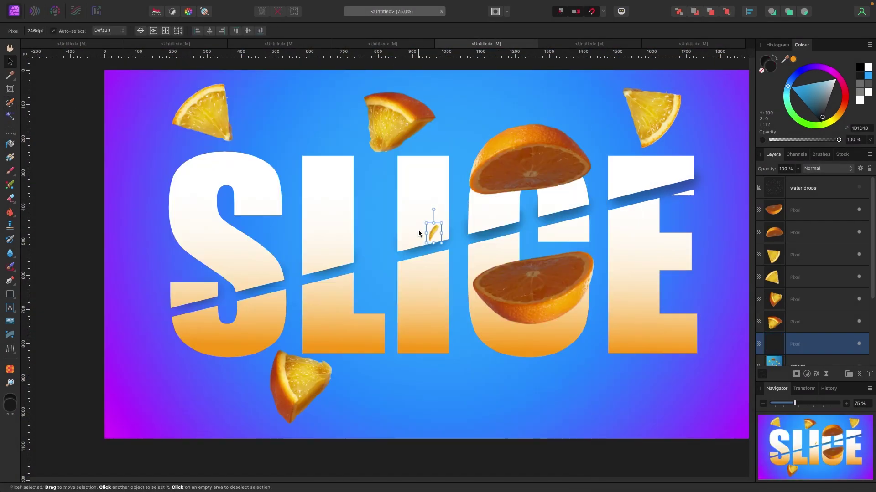
- Scatter small orange fragments around the SLICE lettering, including beside the S and the E
left_click_drag(429, 227, 710, 228)
left_click(832, 274)
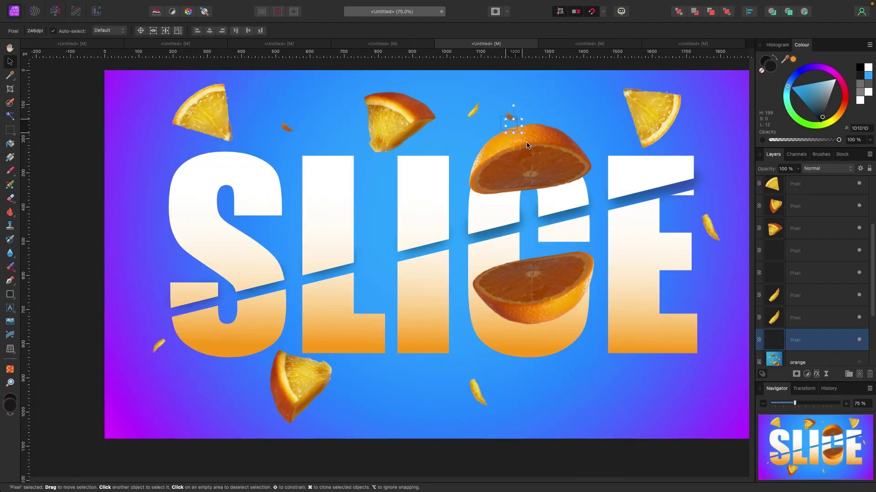
left_click(710, 145)
left_click(165, 266)
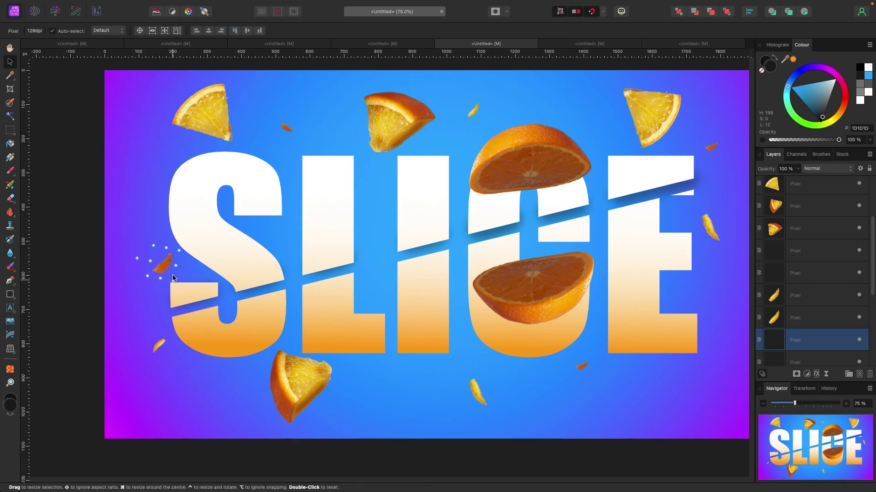
- Show the water drops image and spread duplicates of it along the slice from the S to the E
key("super+minus")
key("super+v")
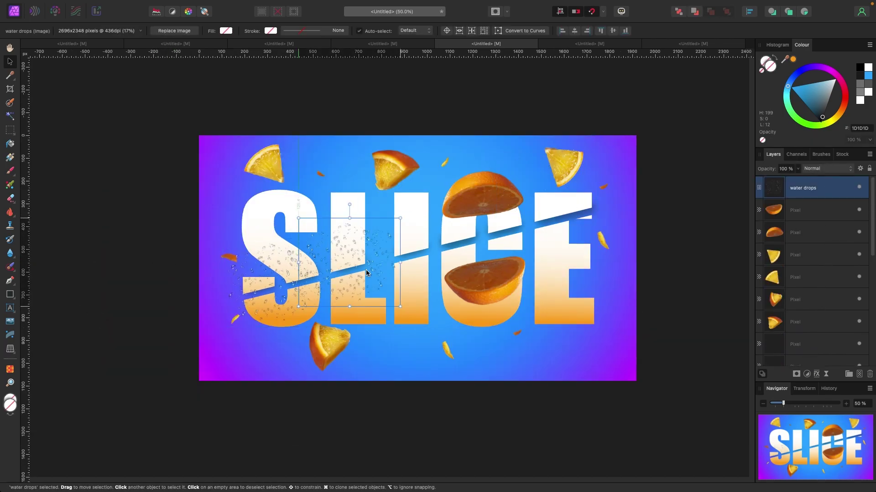
left_click_drag(366, 272, 411, 307)
key("super+j")
key("super+j")
key("super+j")
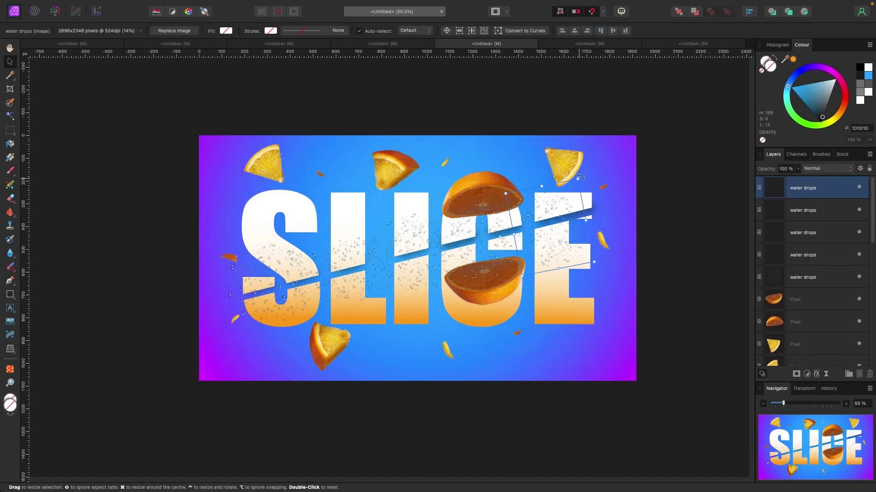
key("super+j")
left_click(694, 217)
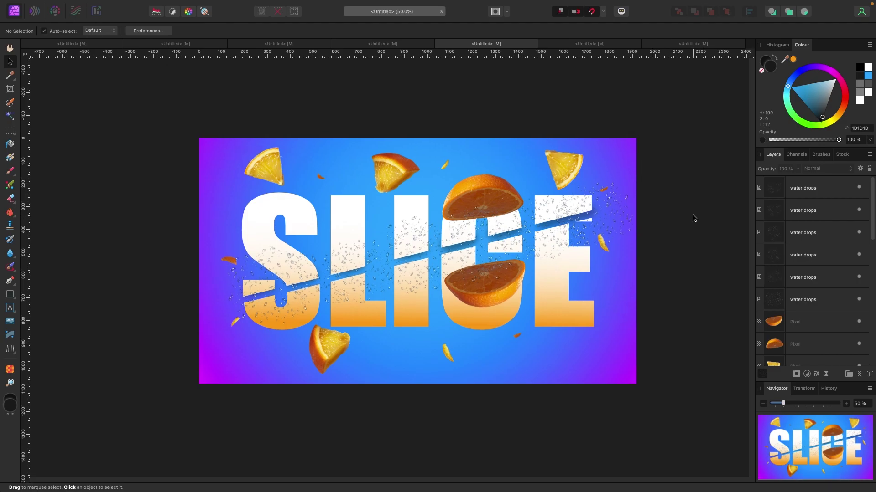
- Set the centre stop of the background layer's radial gradient to bright cyan 00EFFF
scroll(812, 274, "down", 10)
left_click(802, 355)
left_click(66, 31)
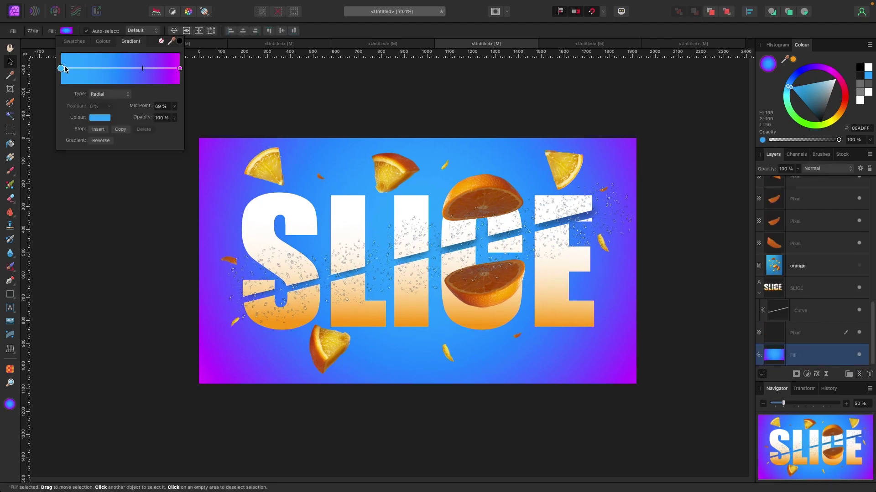
left_click(100, 118)
left_click_drag(101, 185, 98, 189)
- Lighten the background gradient's purple outer stop and shift the gradient's midpoint closer to that stop
left_click(180, 68)
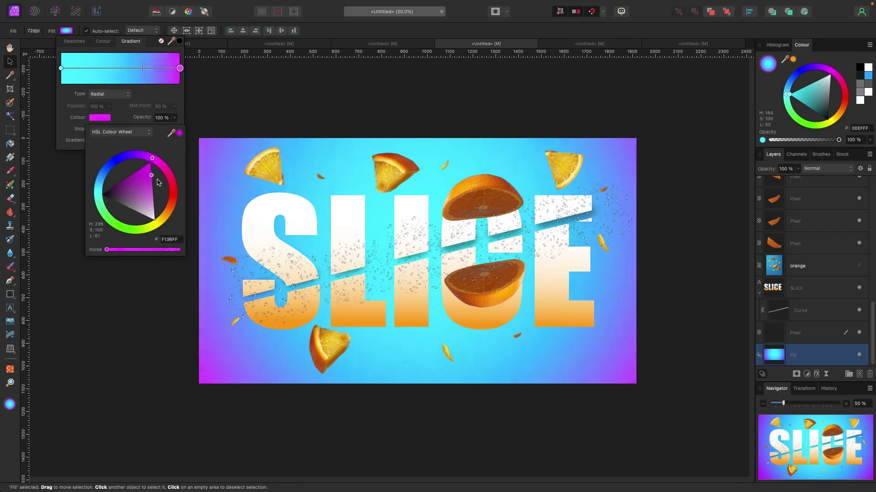
left_click_drag(151, 166, 161, 196)
mouse_move(142, 68)
left_mouse_down()
mouse_move(131, 72)
mouse_move(155, 72)
left_mouse_up()
left_click(137, 168)
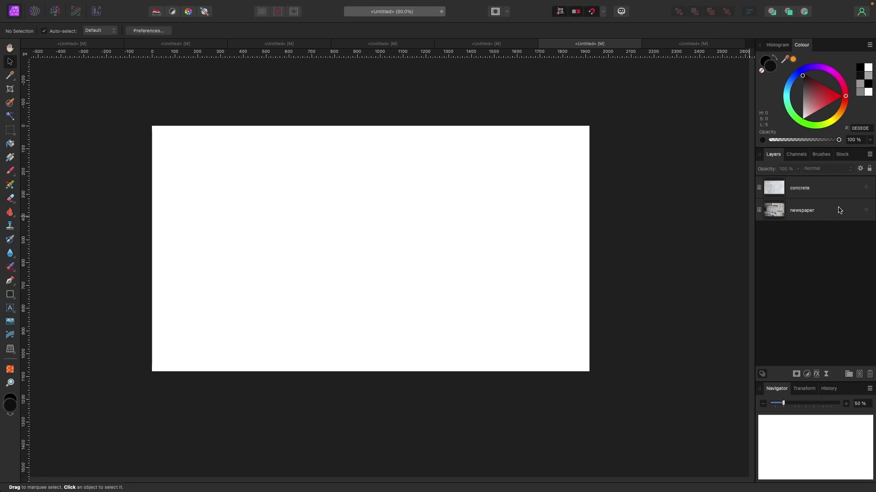
- Preview the concrete and newspaper images one at a time in the next document, leaving both hidden
left_click(866, 187)
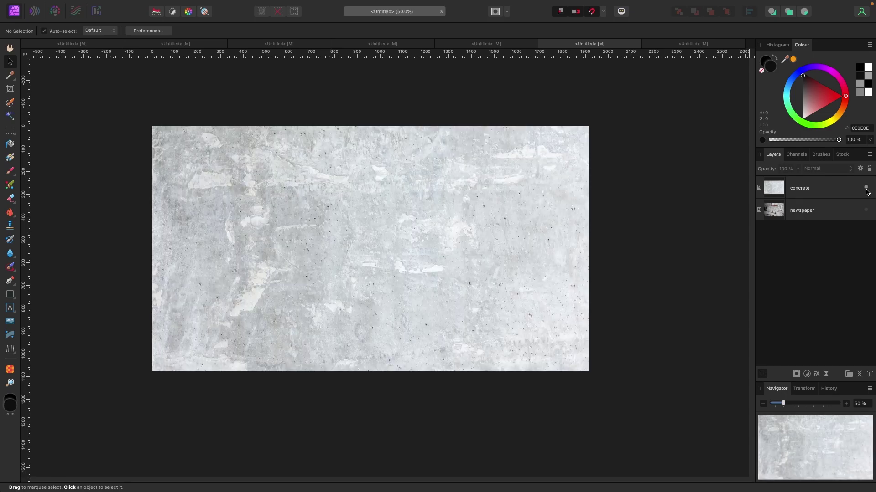
left_click(866, 188)
left_click(866, 211)
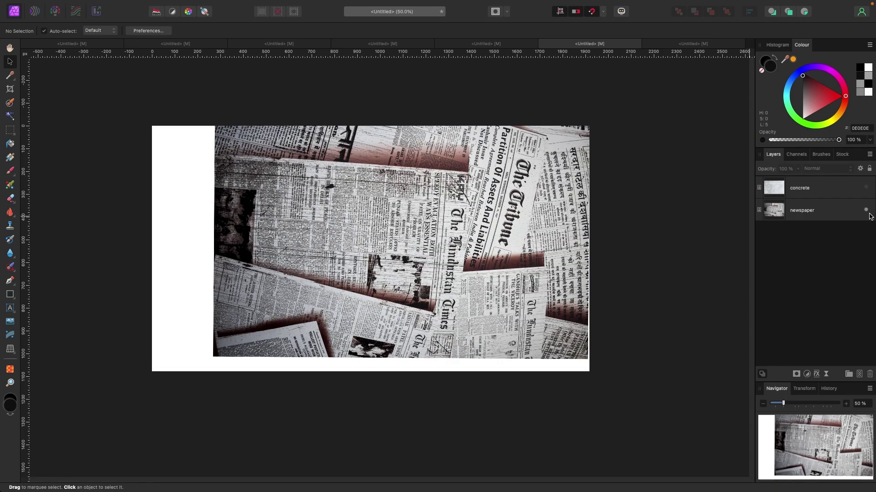
left_click(866, 210)
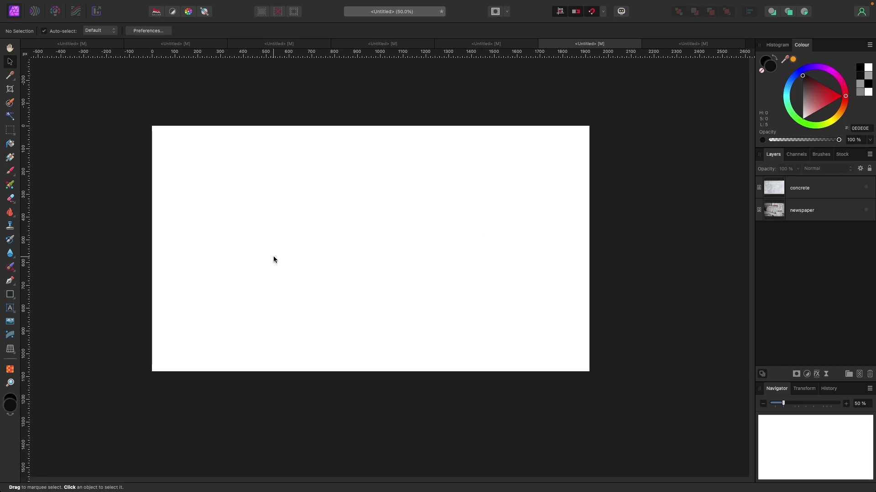
- Add a fill layer beneath the newspaper image and set its solid colour to grey ADADAD
mouse_move(226, 2)
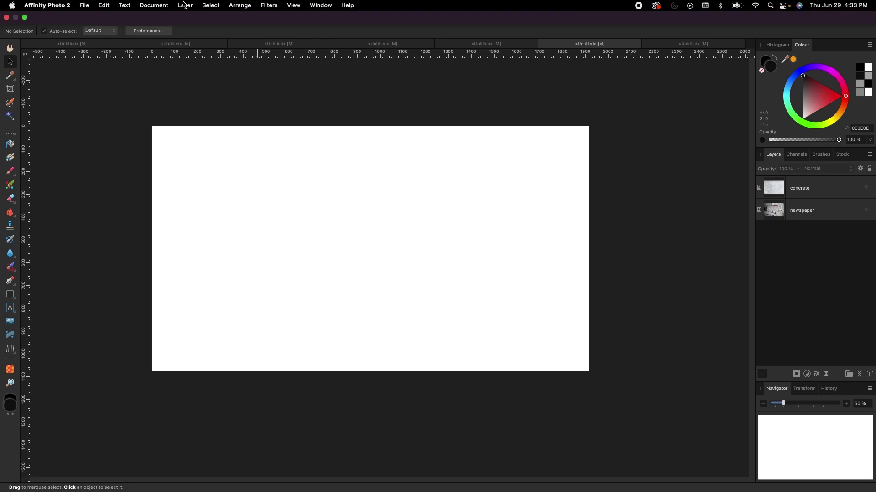
left_click(184, 4)
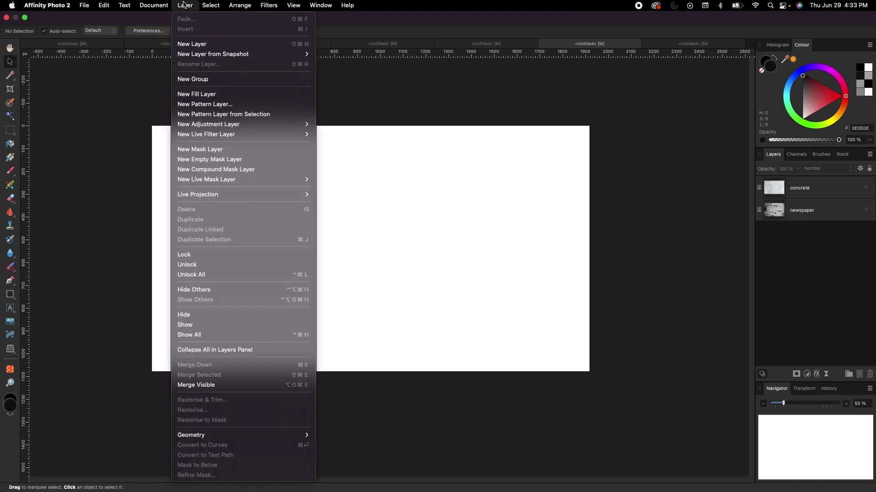
left_click(210, 96)
left_click_drag(773, 183, 778, 248)
mouse_move(808, 105)
left_mouse_down()
mouse_move(791, 94)
mouse_move(784, 106)
left_mouse_up()
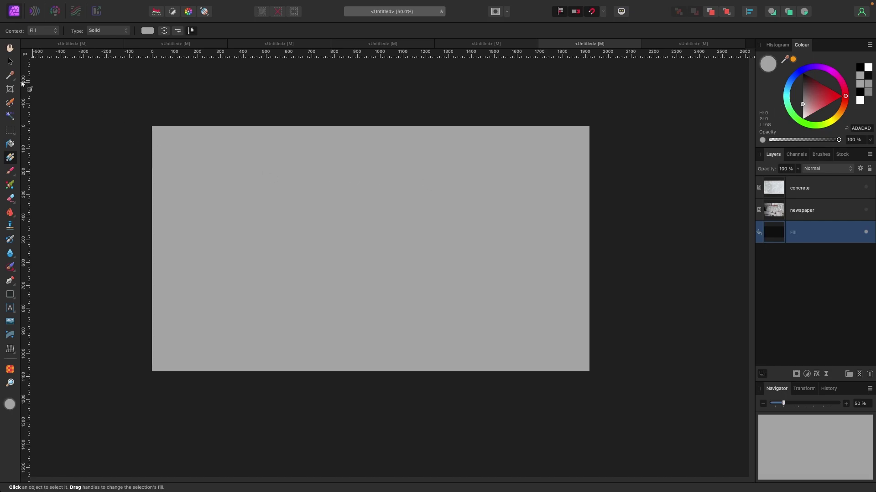
key("v")
left_click(100, 129)
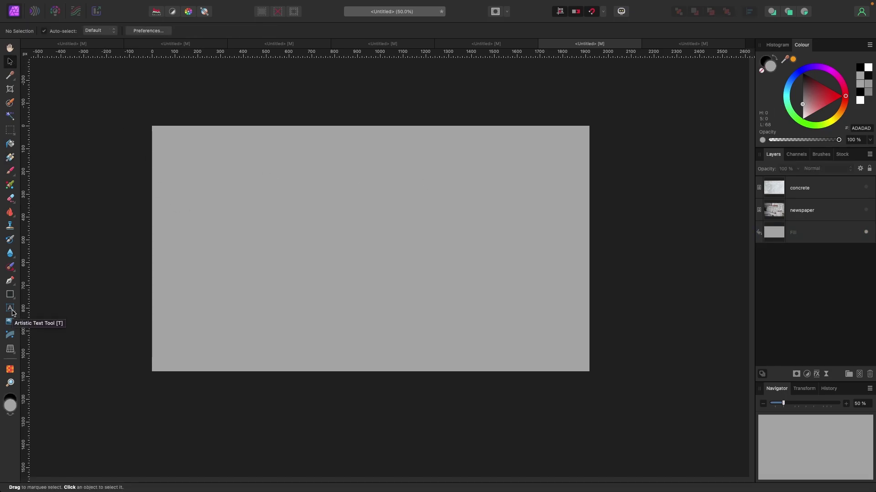
- Add the word RIP in white Impact artistic text, enlarge it to 932.2 pt and centre it on the canvas
left_click(12, 311)
left_click_drag(217, 183, 293, 332)
type("RIP")
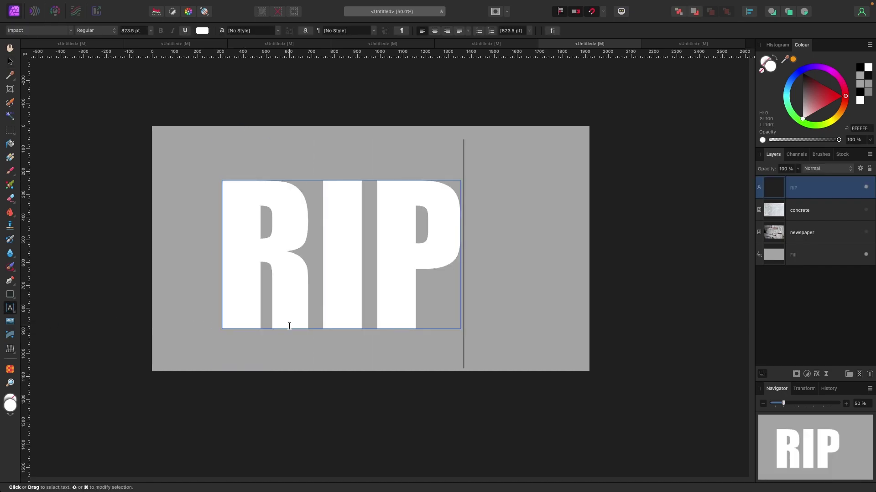
left_click(10, 62)
mouse_move(479, 168)
left_mouse_down()
mouse_move(493, 171)
mouse_move(491, 164)
left_mouse_up()
left_click_drag(449, 212, 464, 217)
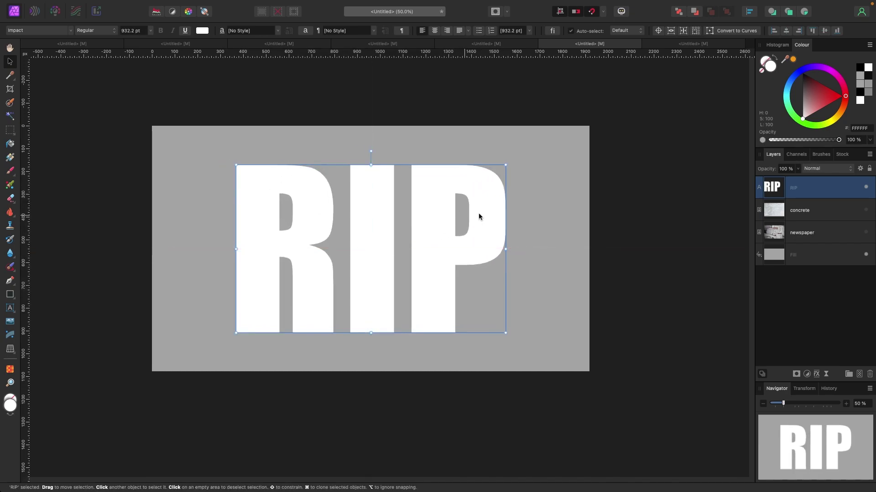
left_click(551, 213)
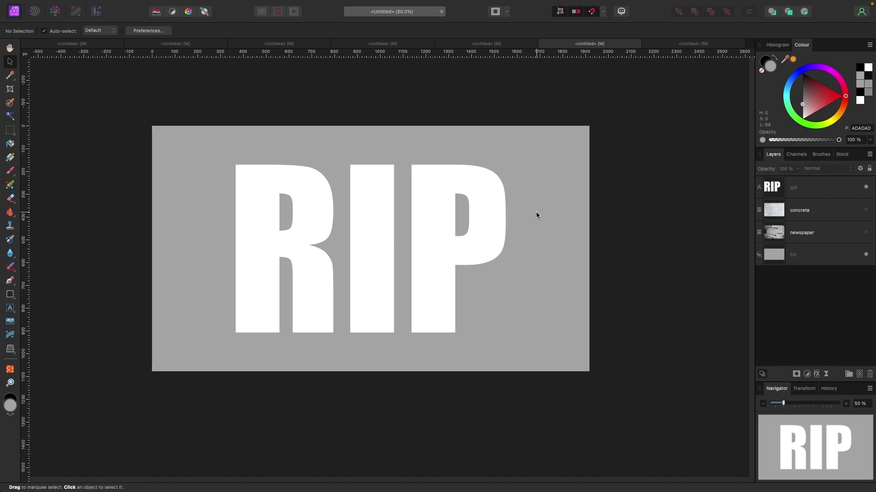
left_click(491, 234)
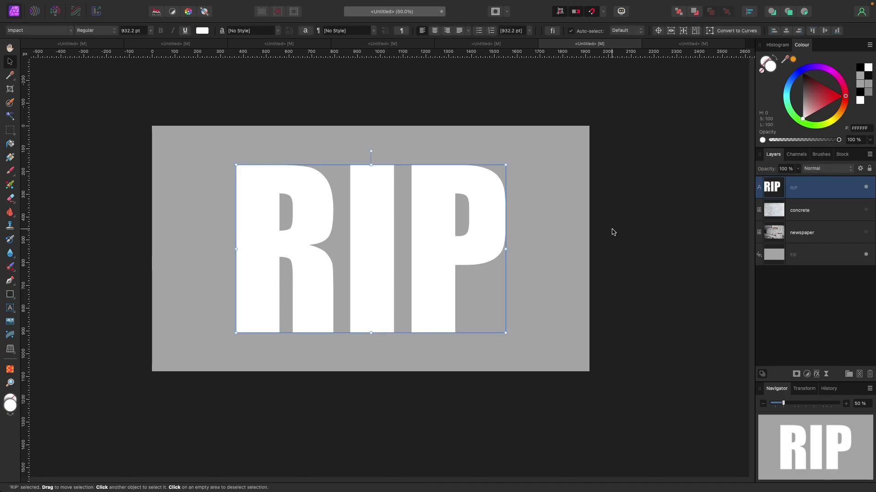
left_click(612, 231)
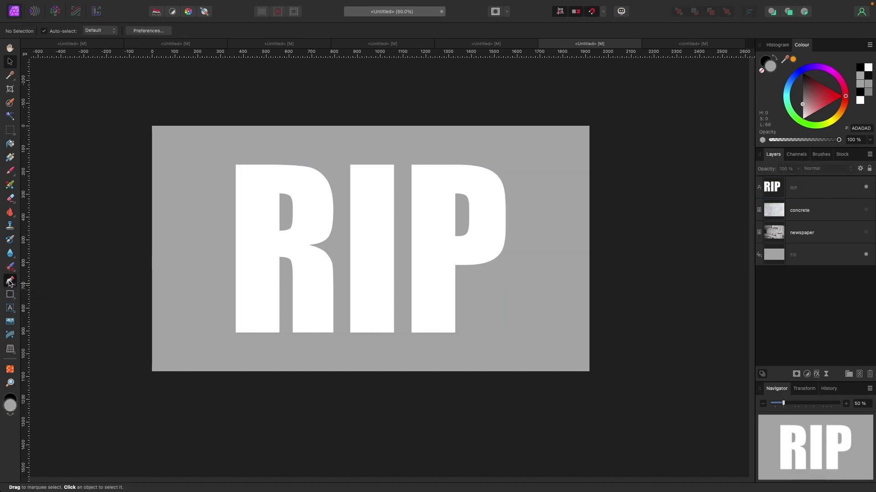
- Draw a closed, thin diagonal sliver with an uneven lower edge across the RIP letters with the Pen tool and fill it white
left_click(10, 281)
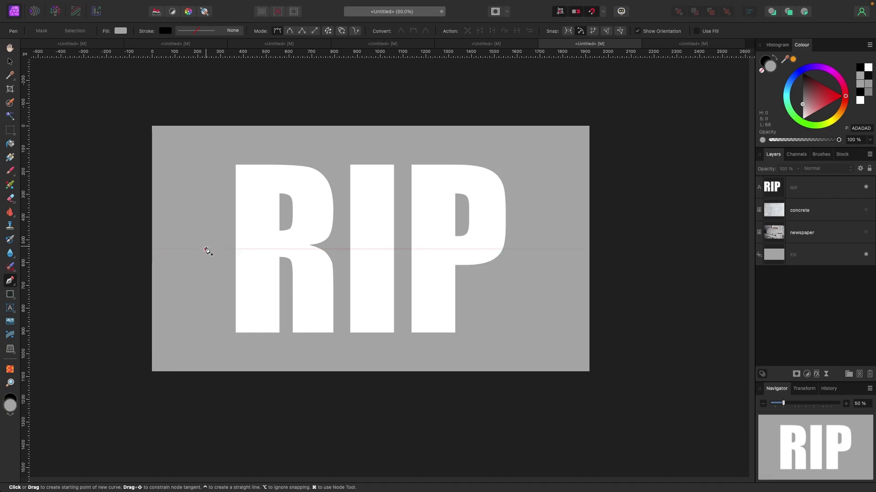
left_click(206, 249)
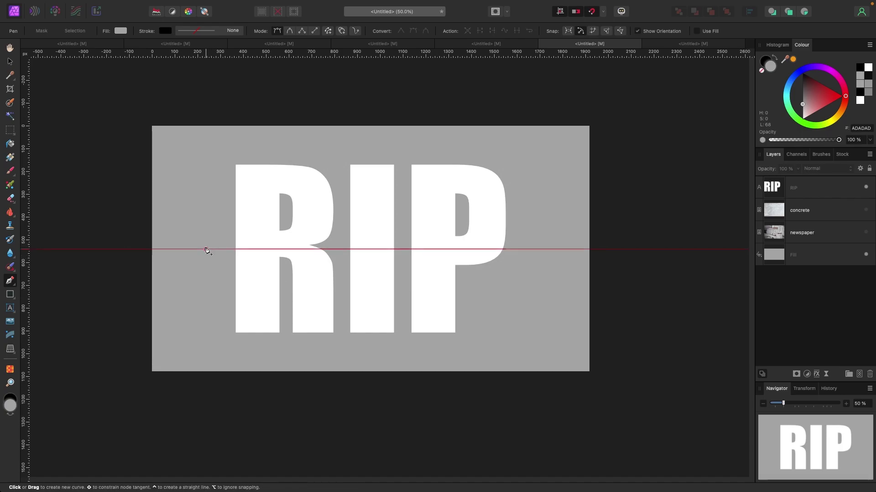
left_click(546, 187)
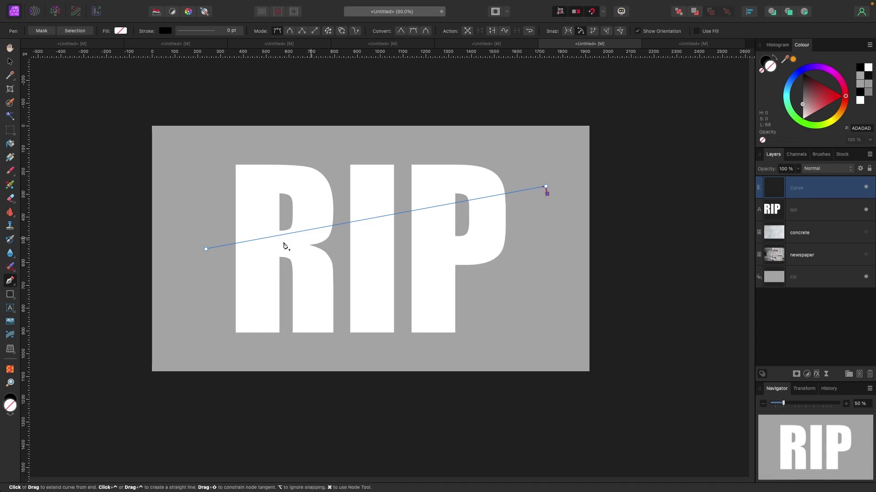
left_click(487, 207)
left_click(435, 214)
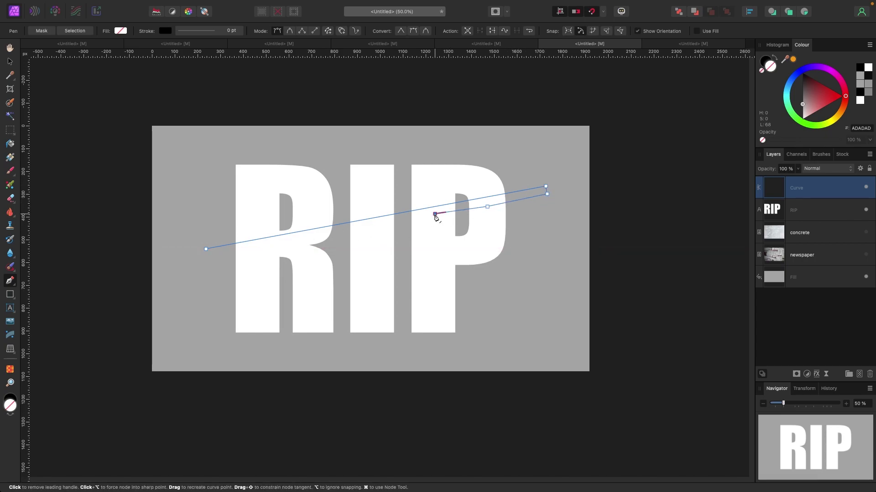
left_click(382, 225)
left_click(320, 235)
left_click(283, 242)
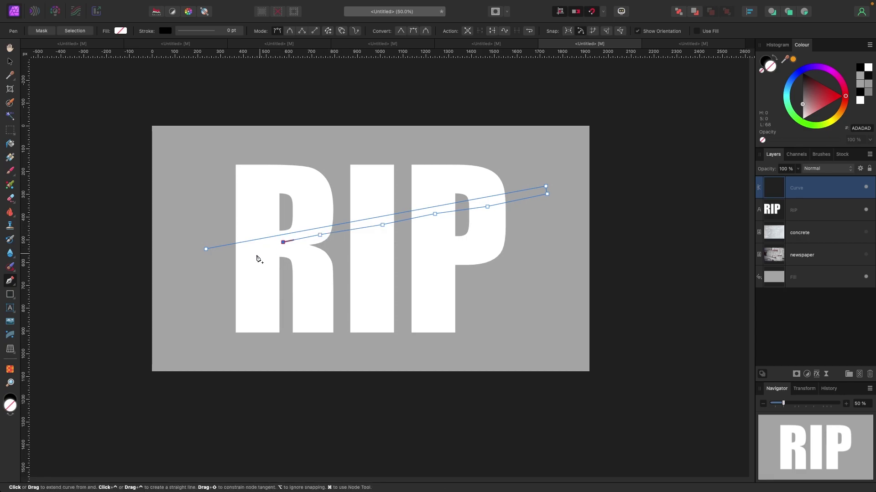
left_click(254, 255)
left_click(220, 259)
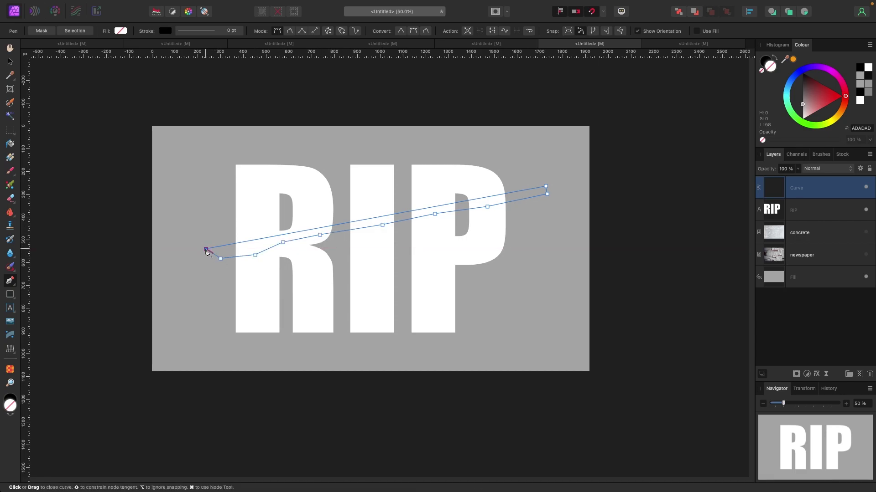
left_click(206, 250)
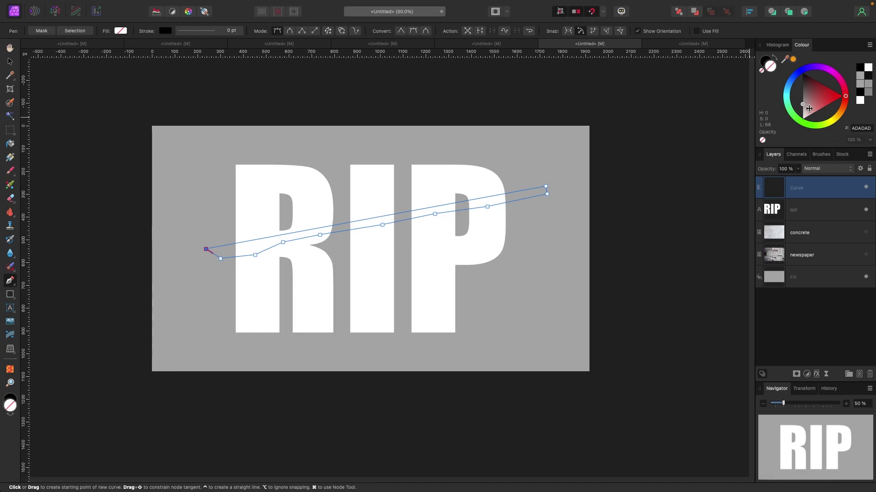
left_click_drag(809, 104, 802, 118)
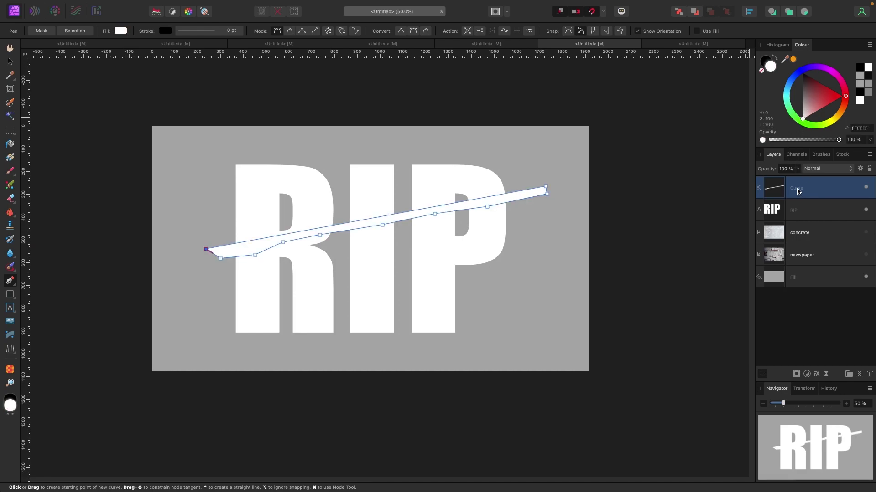
- Set the sliver curve's blend mode to Erase and nest it inside the RIP text layer
left_click(846, 172)
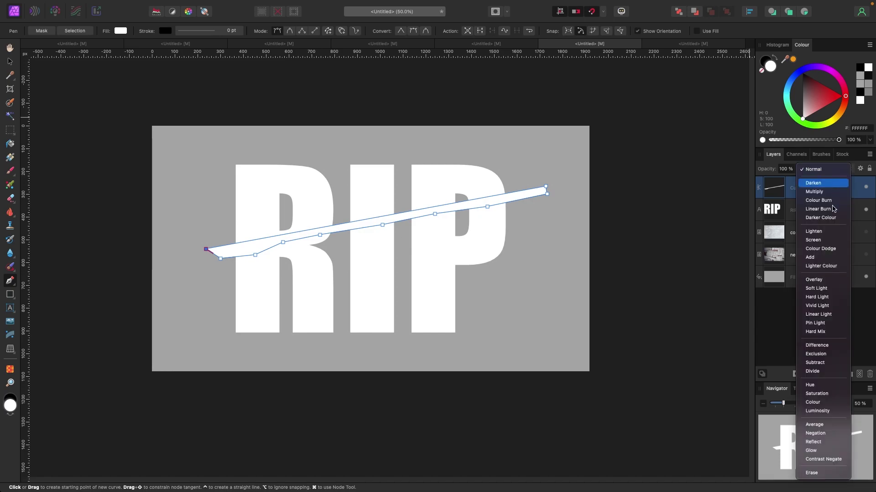
left_click(820, 475)
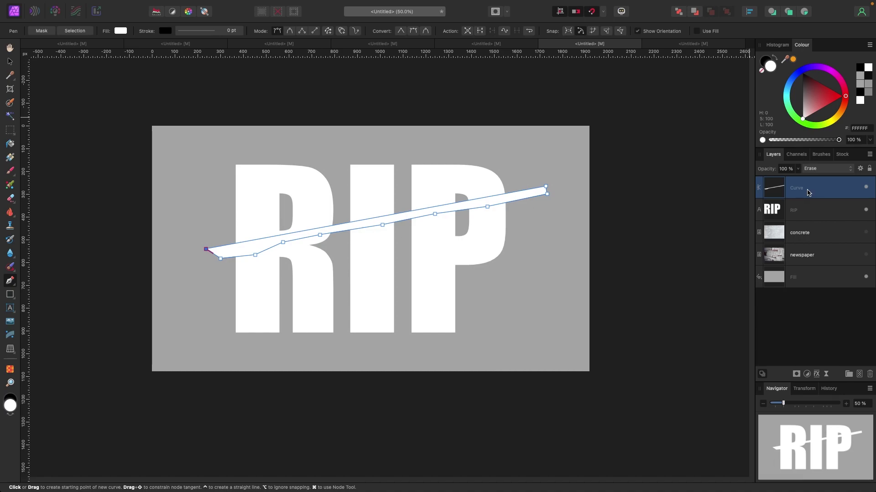
left_click_drag(809, 190, 808, 214)
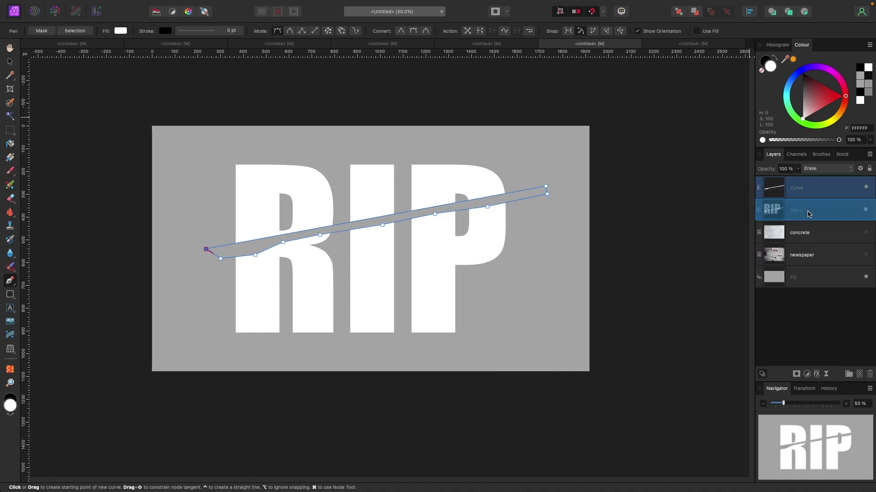
left_click(680, 218)
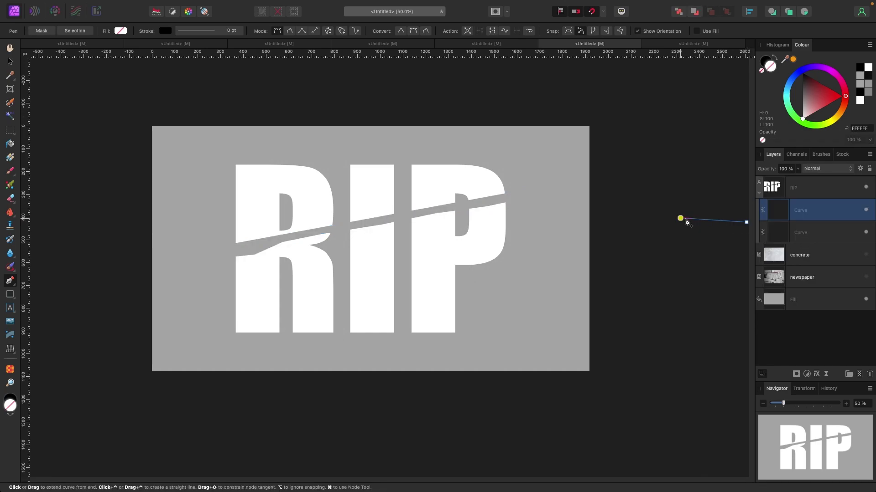
- Show the newspaper image, nest it inside the RIP text beneath the erasing curve, and position it to cover the letters
left_click(10, 61)
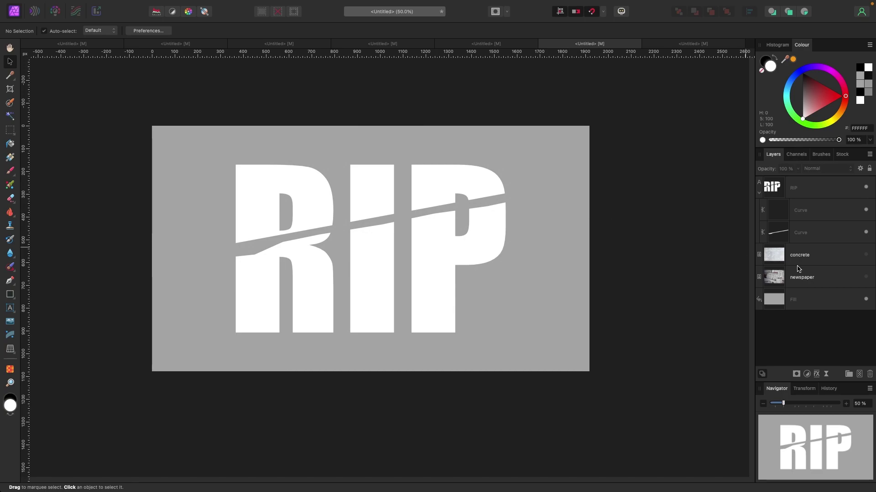
left_click(865, 277)
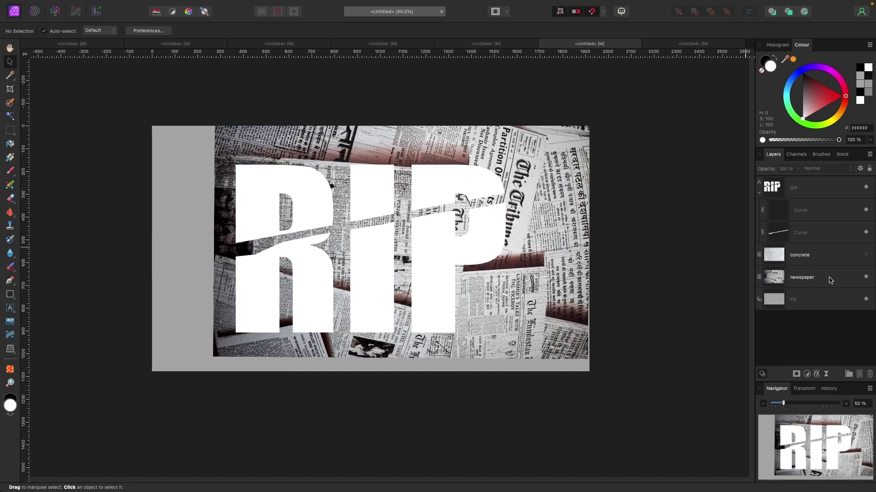
left_click_drag(570, 203, 530, 206)
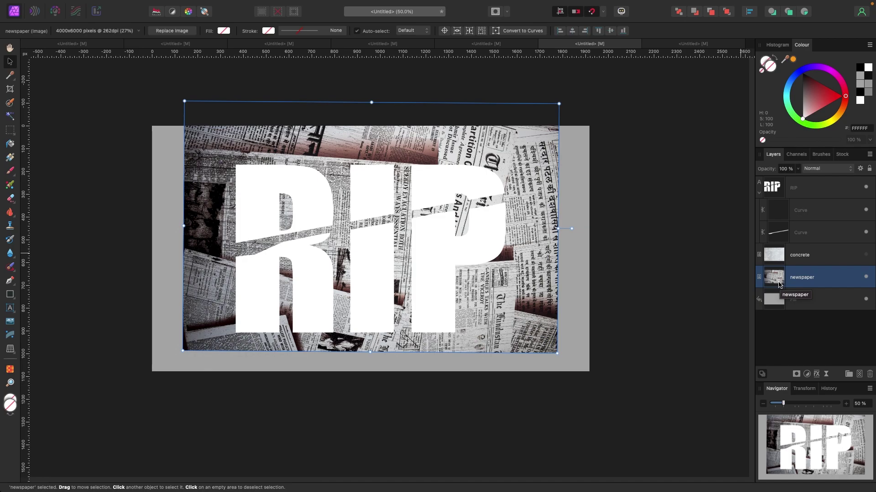
left_click_drag(778, 285, 835, 247)
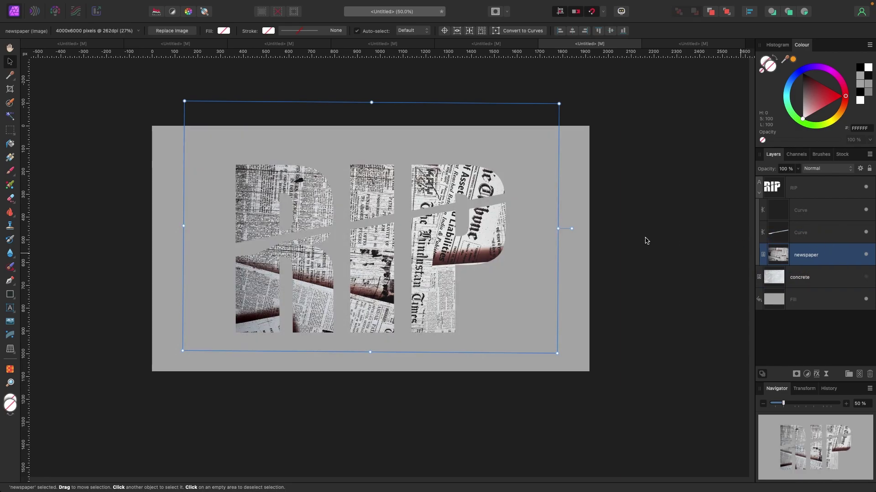
left_click_drag(512, 263, 510, 271)
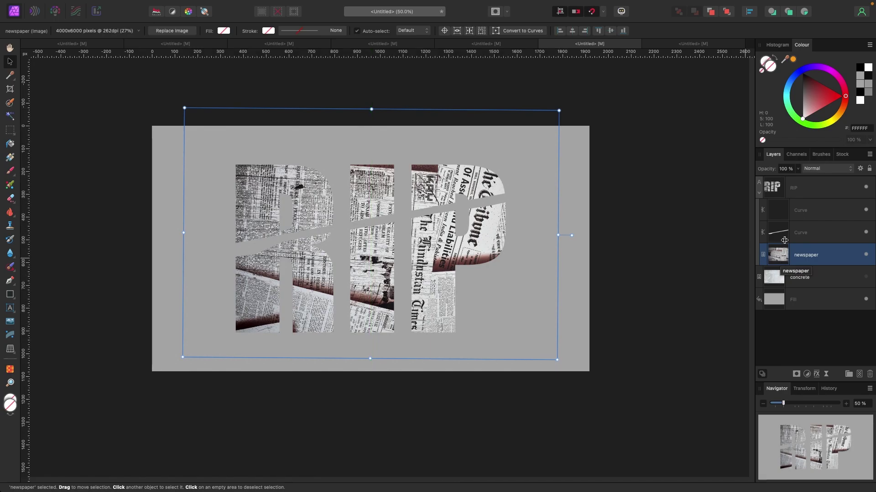
left_click_drag(777, 258, 780, 218)
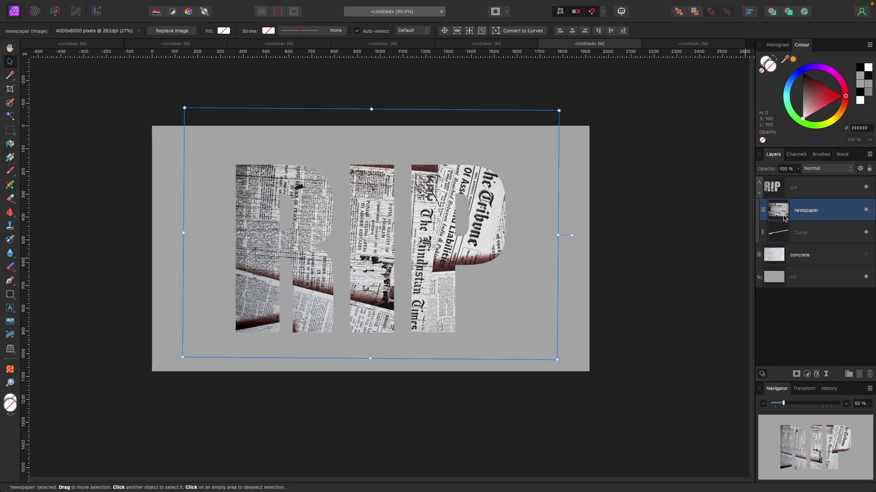
left_click_drag(784, 219, 785, 244)
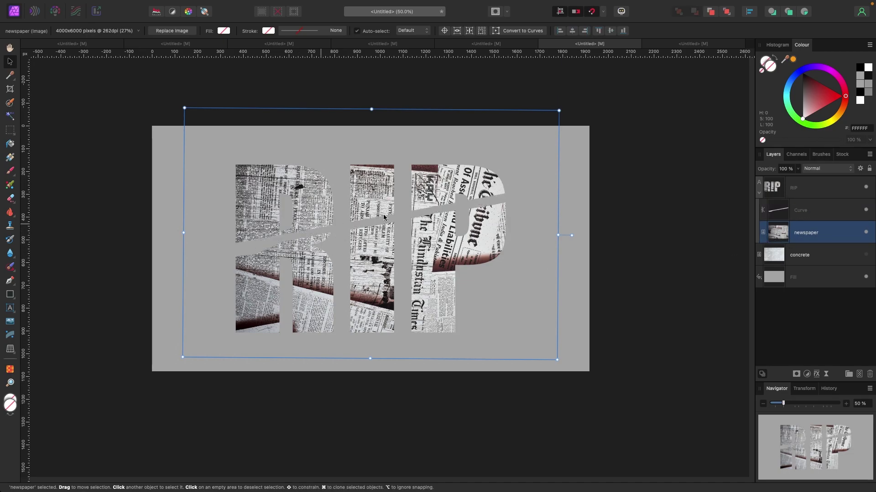
- Darken the background fill layer to near-black 161616
left_click(805, 282)
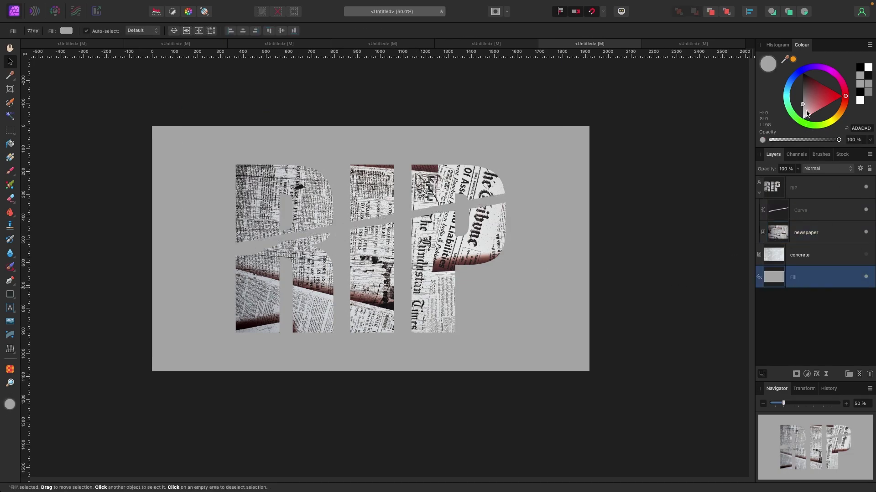
left_click_drag(802, 97, 792, 79)
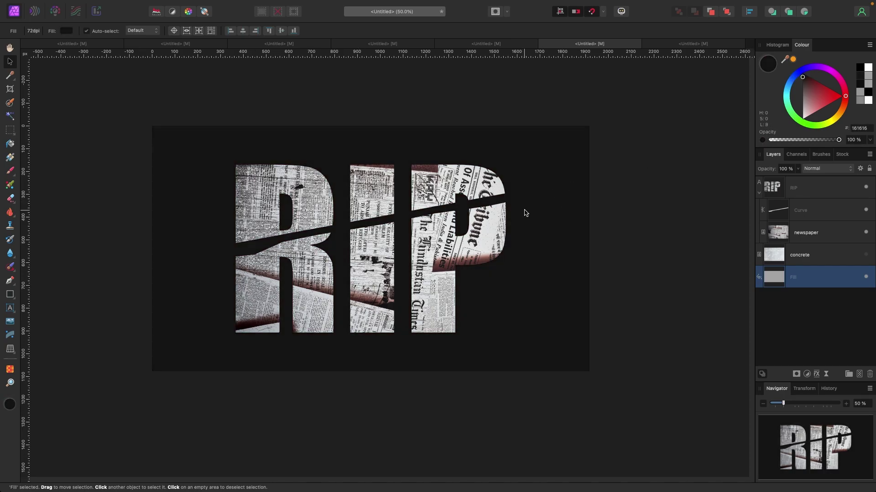
left_click(630, 191)
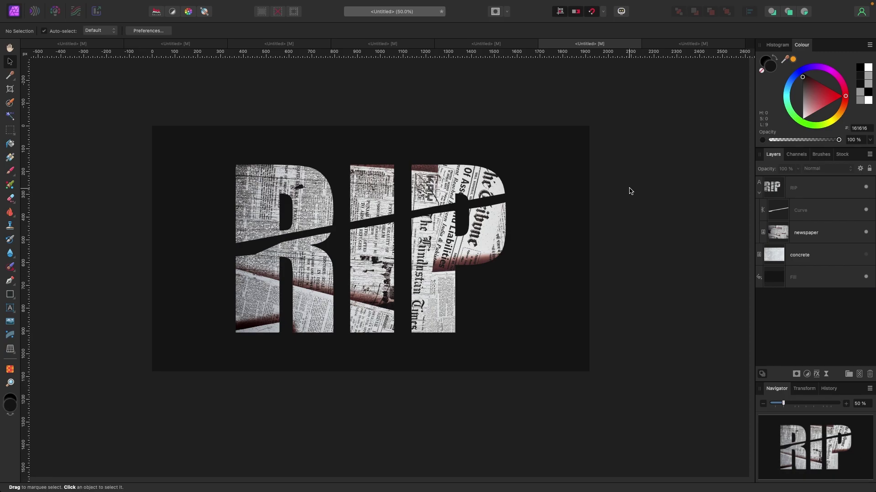
- Add a Liquify live filter layer to the RIP text, keeping the mesh overlay hidden
left_click(805, 189)
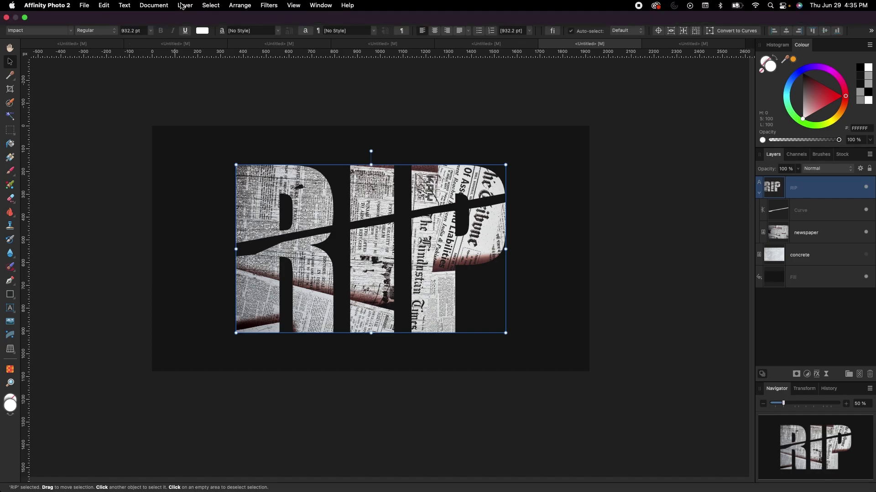
left_click(185, 5)
mouse_move(241, 138)
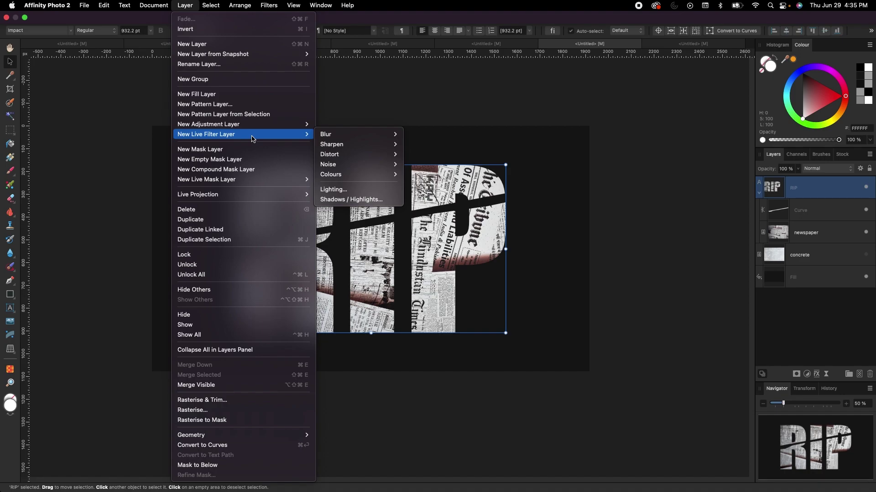
mouse_move(337, 156)
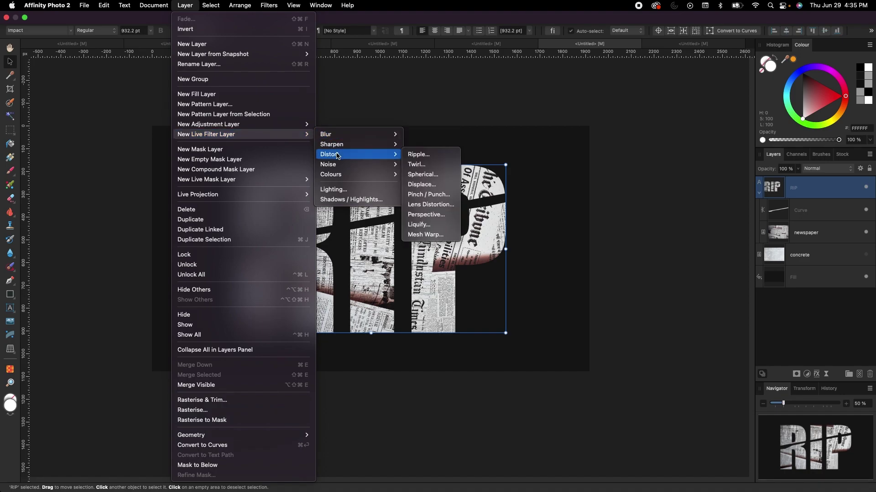
left_click(438, 228)
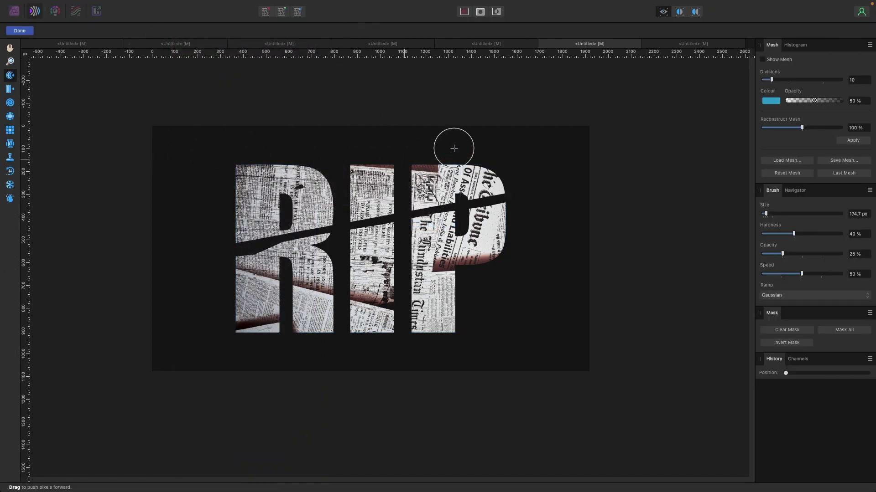
left_click(762, 60)
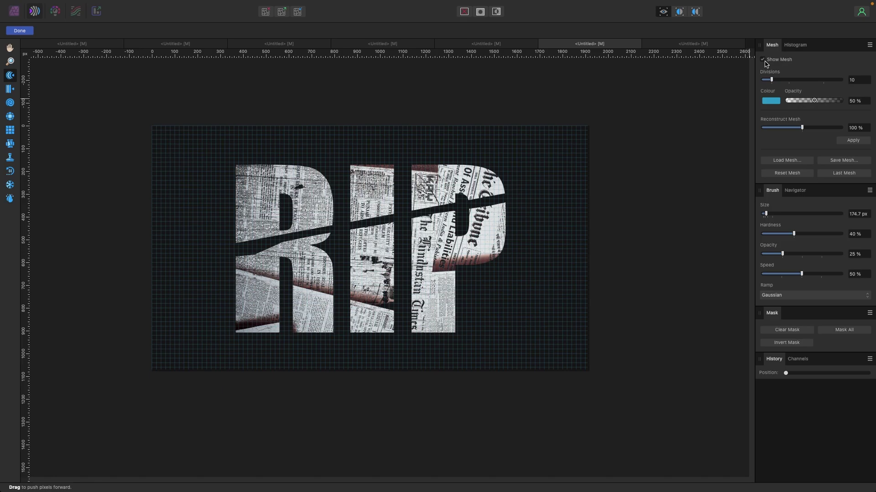
left_click(763, 60)
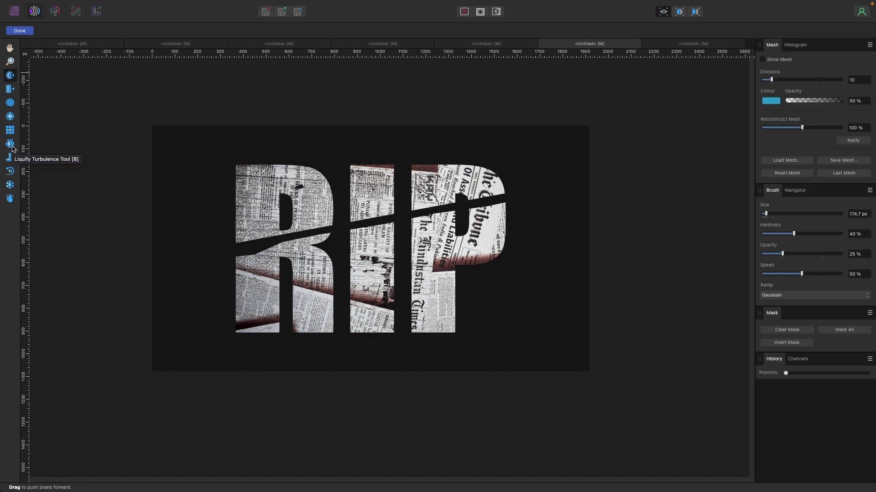
- Roughen the upper edge of the diagonal cut from the R to the P with Liquify Turbulence, reducing the brush size to 83.5 px
left_click(11, 145)
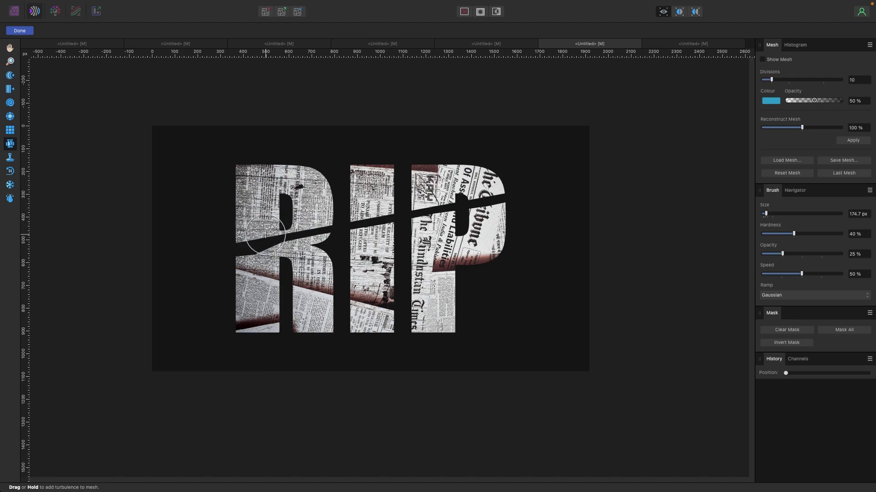
key("bracketleft")
key("bracketleft")
key("bracketleft")
key("bracketleft")
key("bracketleft")
key("bracketleft")
key("bracketleft")
key("bracketleft")
key("bracketright")
key("bracketright")
key("bracketright")
key("bracketright")
key("bracketright")
key("bracketright")
mouse_move(266, 232)
left_mouse_down()
mouse_move(242, 241)
mouse_move(470, 195)
left_mouse_up()
key("bracketleft")
key("bracketleft")
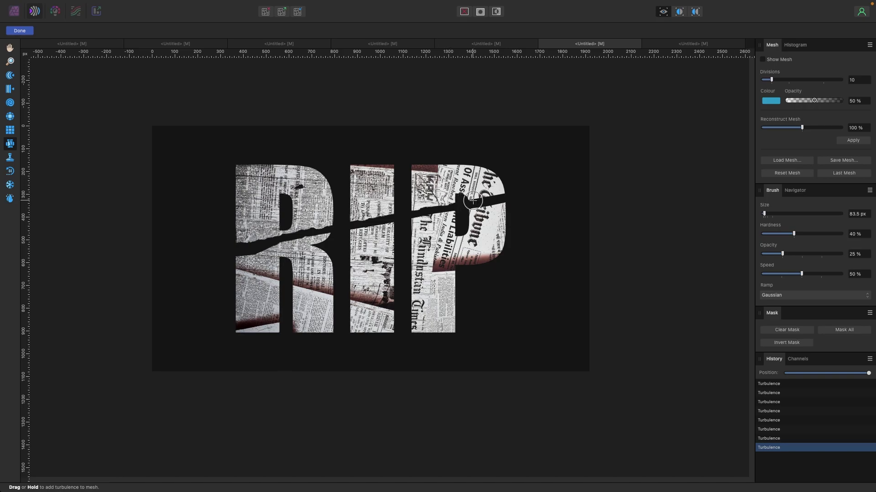
left_click(489, 196)
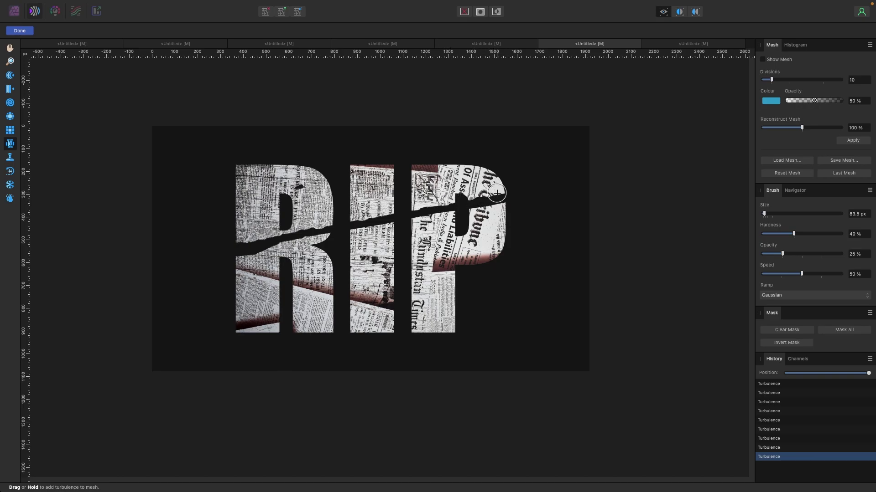
left_click(496, 194)
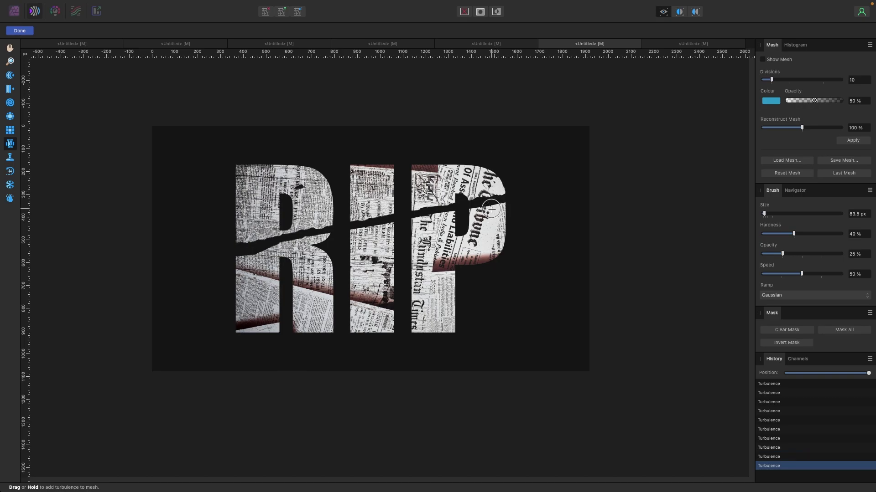
- Roughen the lower edge of the cut from the P back to the R with turbulence, and apply the Liquify filter
left_click(497, 206)
mouse_move(468, 211)
left_mouse_down()
mouse_move(377, 229)
mouse_move(368, 221)
mouse_move(354, 242)
mouse_move(325, 237)
mouse_move(236, 258)
mouse_move(265, 254)
mouse_move(261, 244)
mouse_move(287, 245)
mouse_move(255, 253)
mouse_move(332, 246)
mouse_move(423, 218)
mouse_move(431, 235)
mouse_move(428, 199)
mouse_move(367, 207)
left_mouse_up()
mouse_move(302, 223)
left_mouse_down()
mouse_move(311, 224)
mouse_move(266, 235)
mouse_move(305, 231)
left_mouse_up()
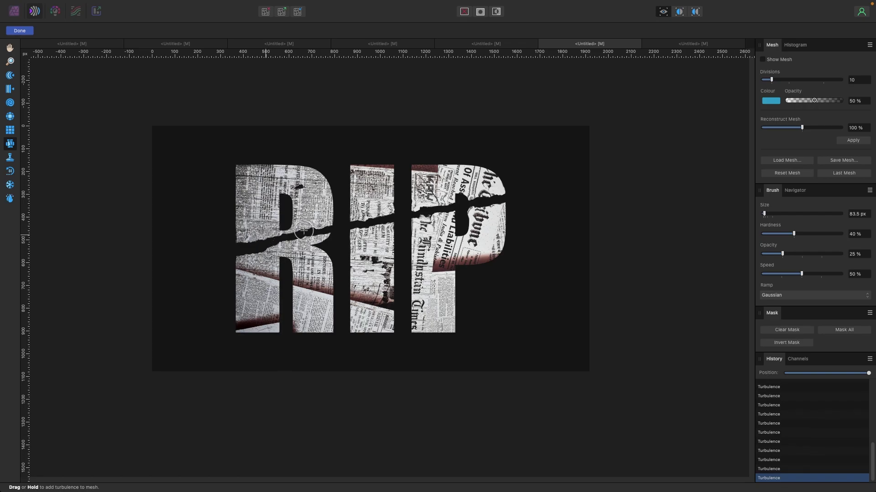
left_click(19, 31)
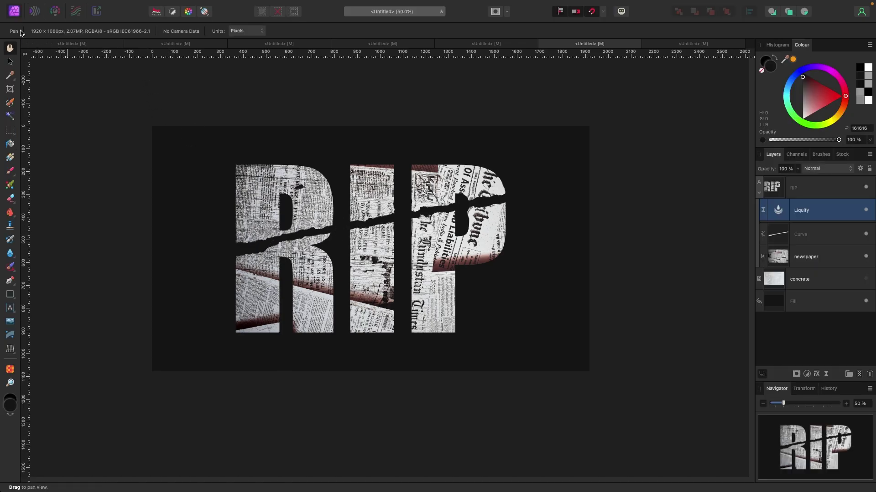
left_click(14, 63)
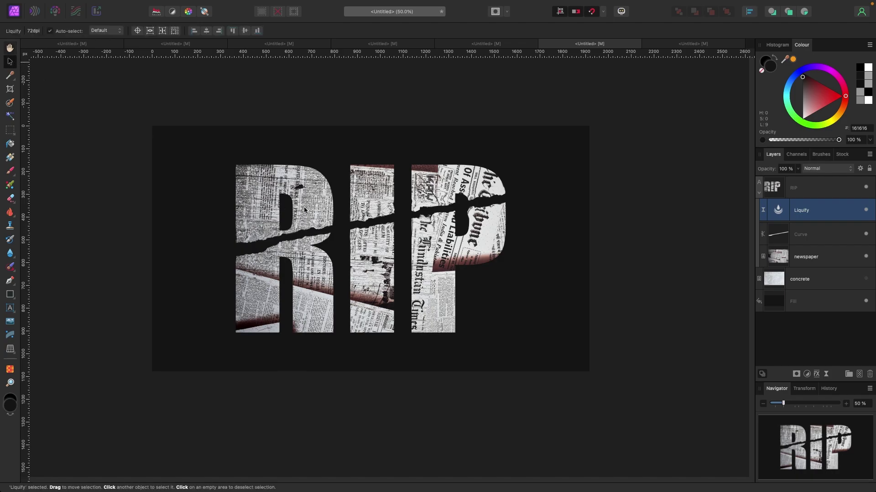
- Recolour the background fill layer to white FFFFFF and add a new pixel layer directly above the concrete layer
left_click(807, 302)
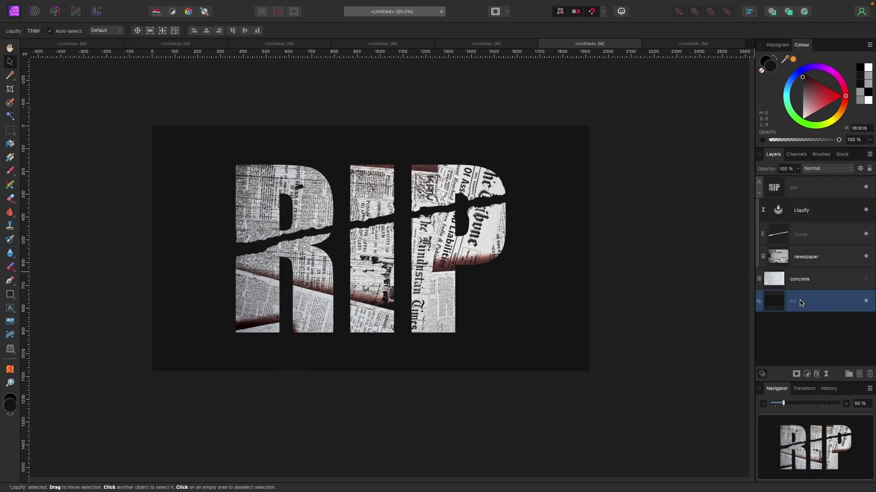
left_click_drag(803, 106, 793, 133)
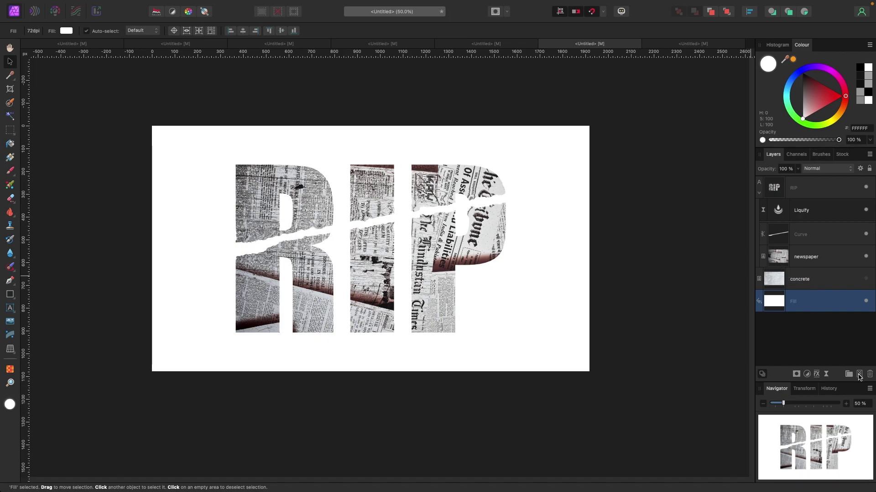
left_click(859, 374)
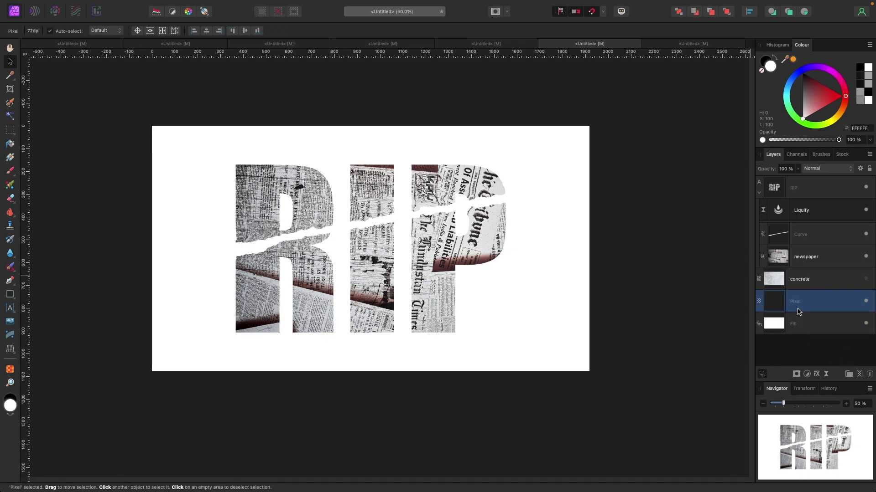
left_click_drag(801, 303, 765, 269)
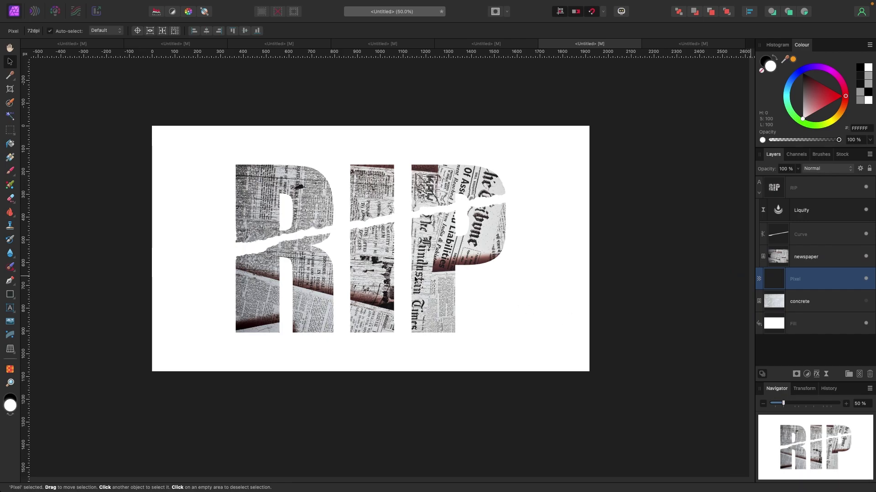
key("x")
key("b")
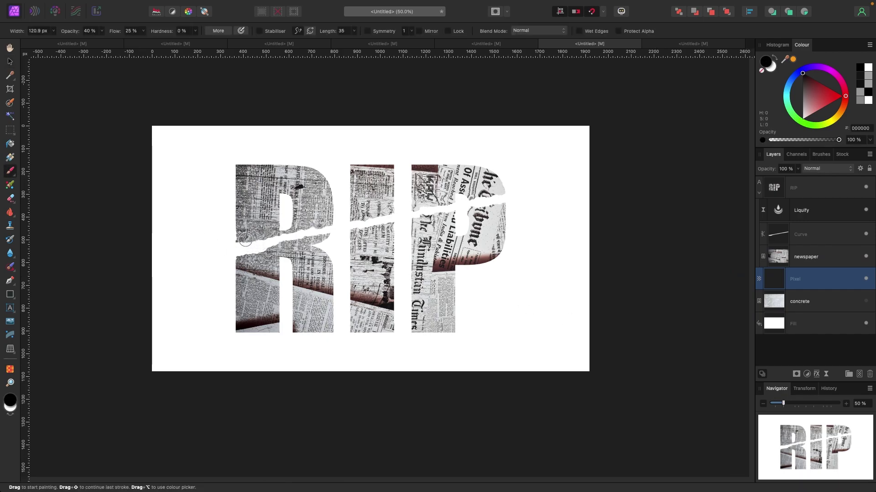
scroll(245, 240, "up", 3)
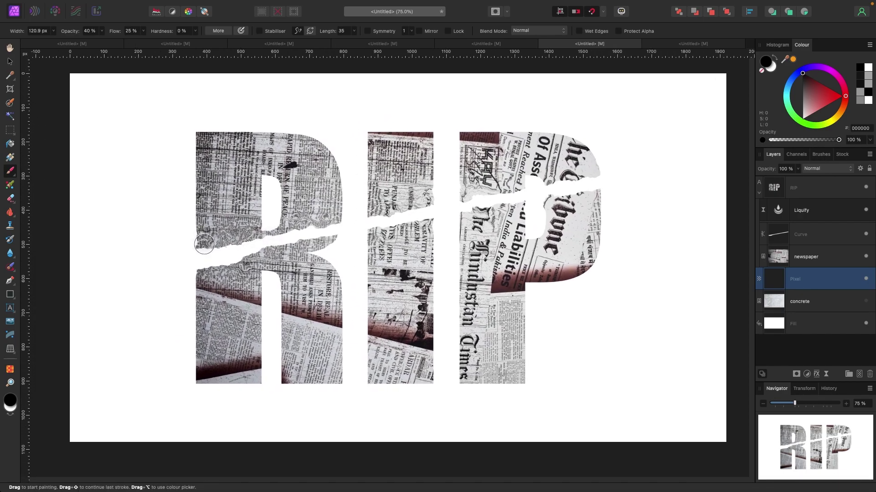
left_click_drag(204, 245, 293, 223)
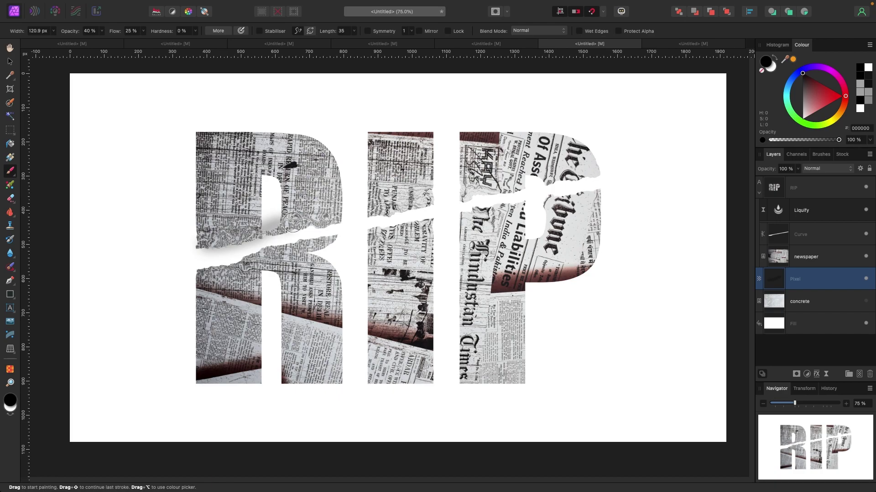
key("x")
key("z")
key("super+z")
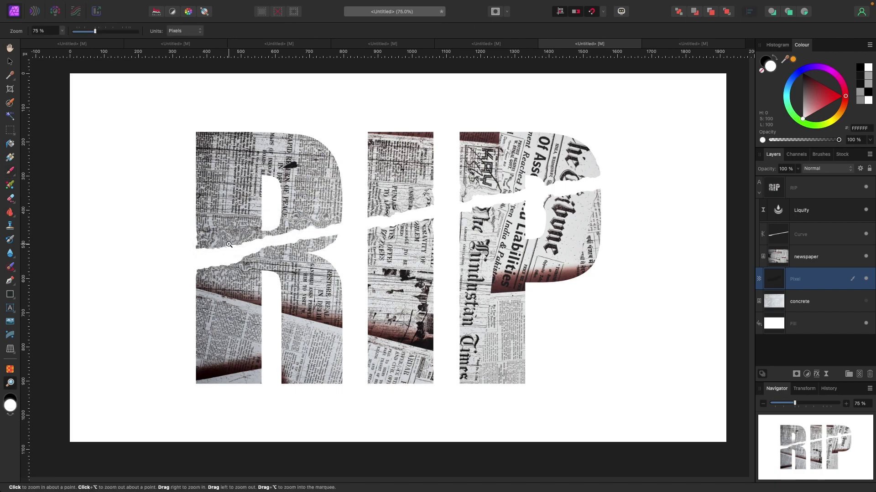
- Paint a soft black shadow on the new pixel layer beneath the upper torn edge of the R
key("x")
key("b")
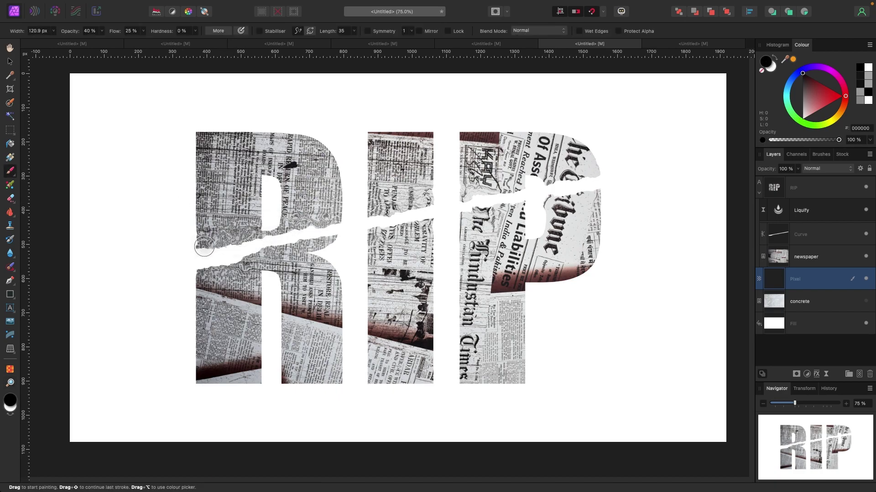
left_click_drag(204, 246, 255, 237)
- Continue the black shadow beneath the upper torn edges of the I and P, reducing the brush width to 76.2 px
key("bracketleft")
key("bracketleft")
key("bracketleft")
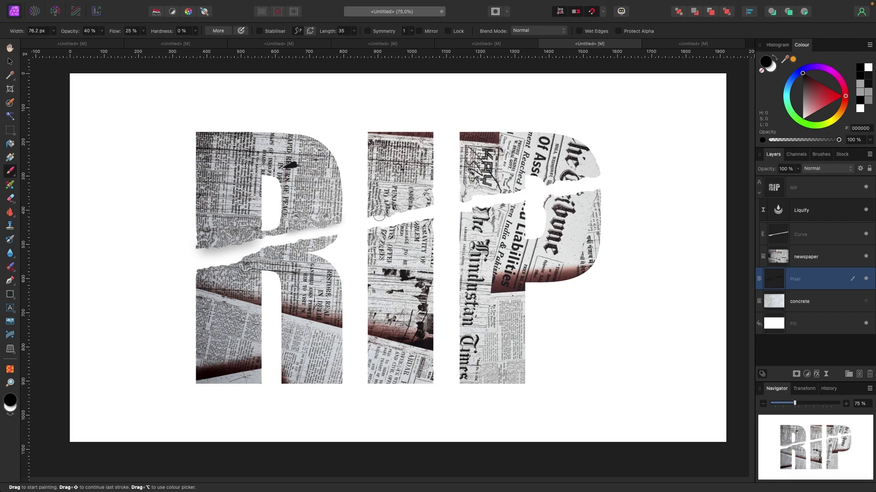
mouse_move(386, 211)
left_mouse_down()
mouse_move(434, 205)
mouse_move(371, 215)
left_mouse_up()
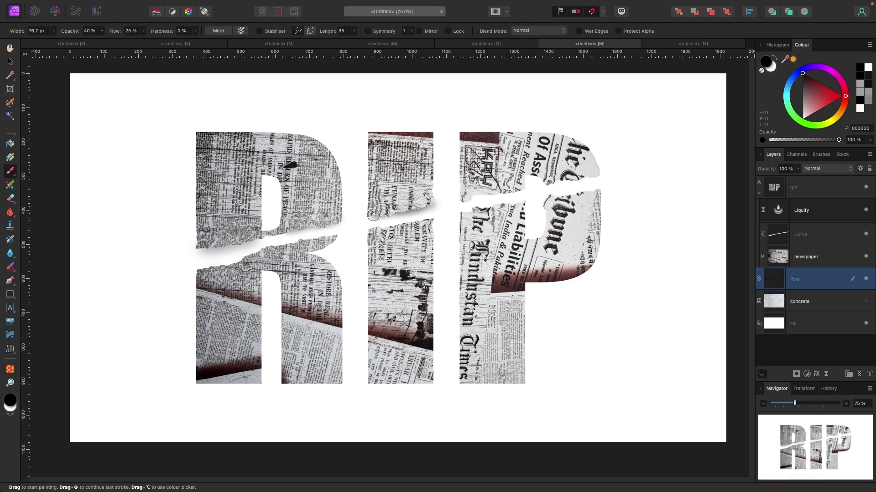
left_click_drag(481, 194, 496, 191)
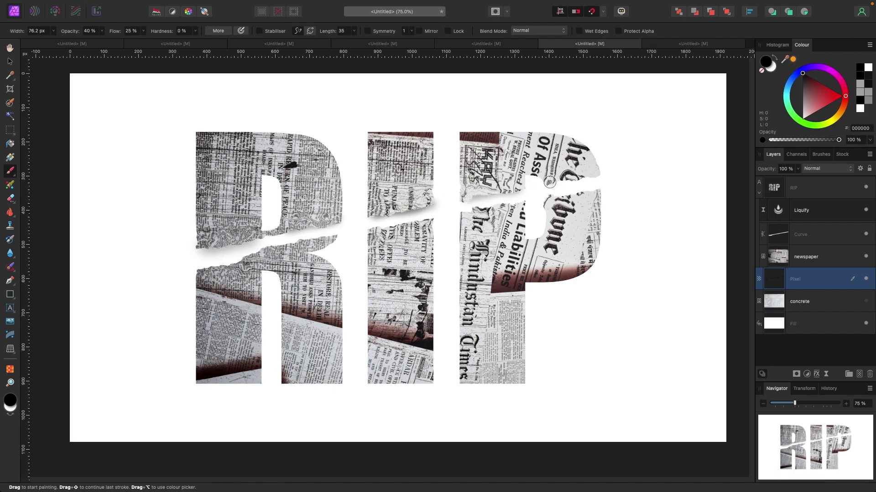
left_click_drag(549, 182, 599, 177)
- Compare the torn text with the painted shadow layer hidden and shown, leaving the layer visible
key("super+minus")
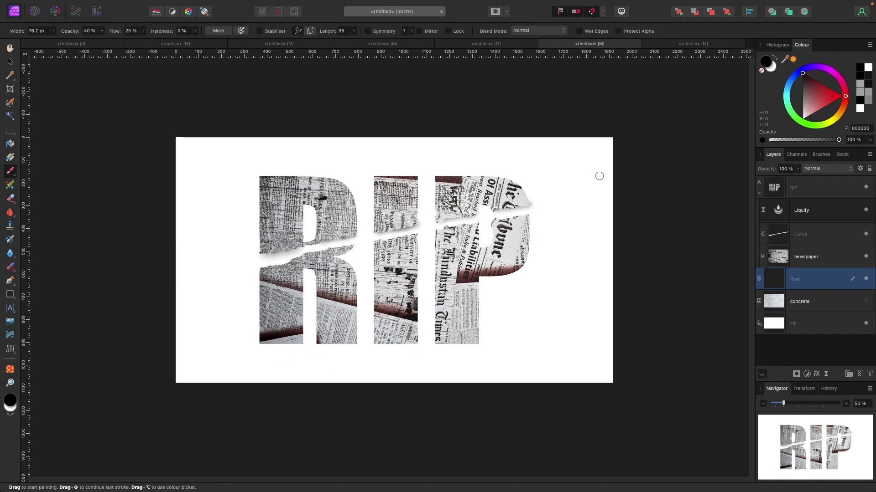
key("super+equal")
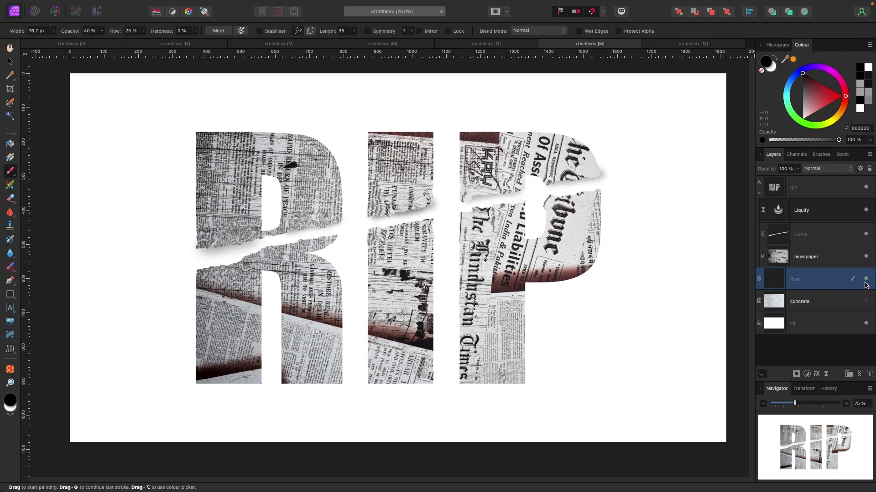
left_click(865, 280)
left_click(864, 279)
left_click(865, 279)
left_click(864, 280)
key("super+minus")
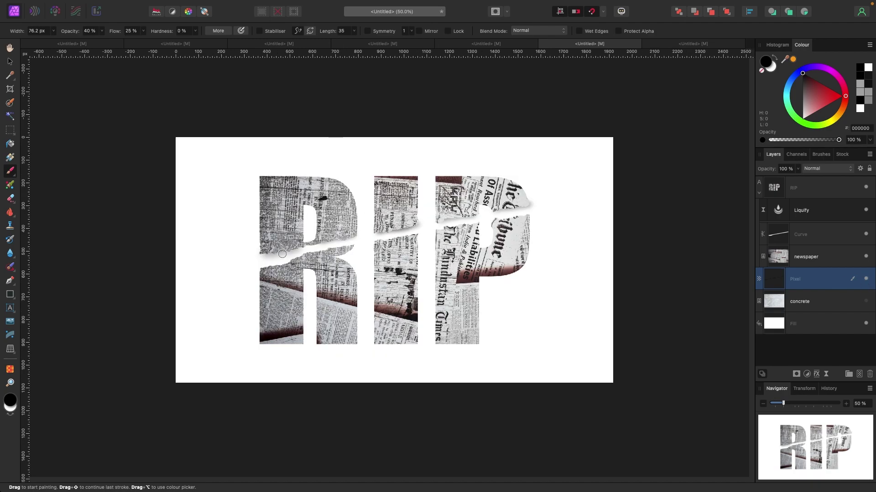
- Show the concrete layer and move the white fill layer directly above it
left_click(866, 302)
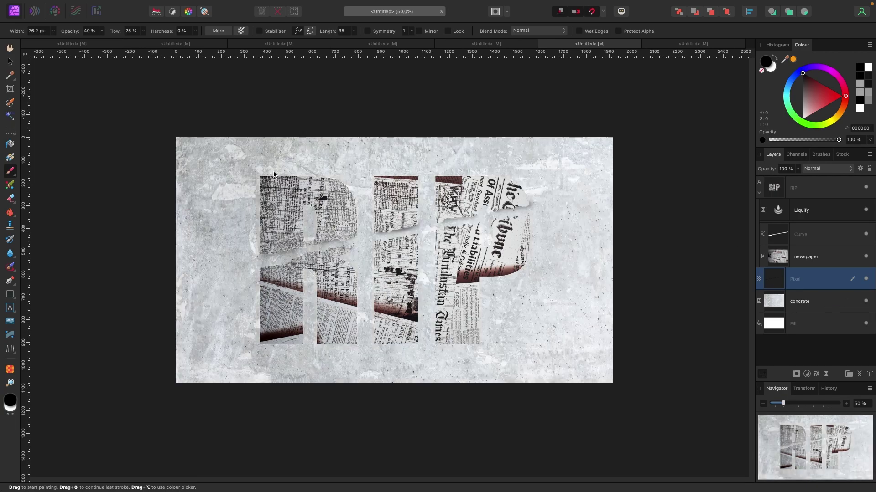
key("x")
key("v")
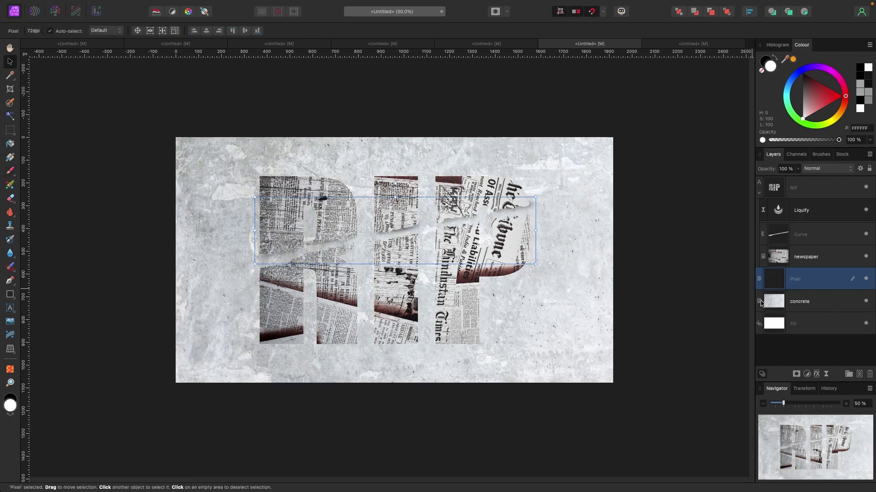
left_click(804, 323)
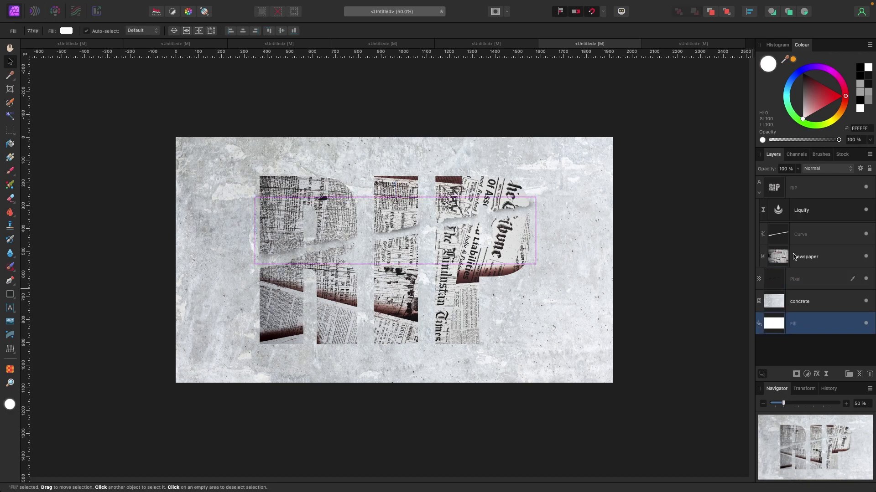
left_click_drag(777, 324, 774, 295)
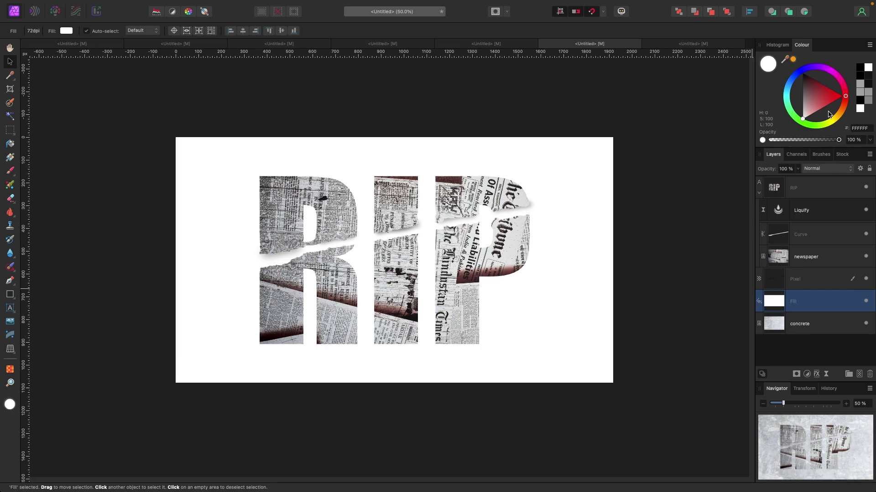
- Recolour the fill layer orange FF9600 and set its blend mode to Multiply over the concrete
left_click_drag(829, 114, 841, 116)
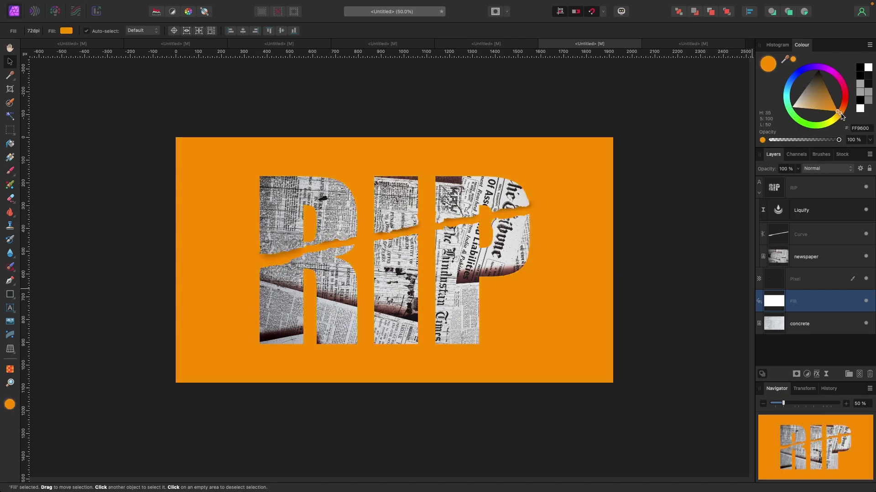
left_click(835, 171)
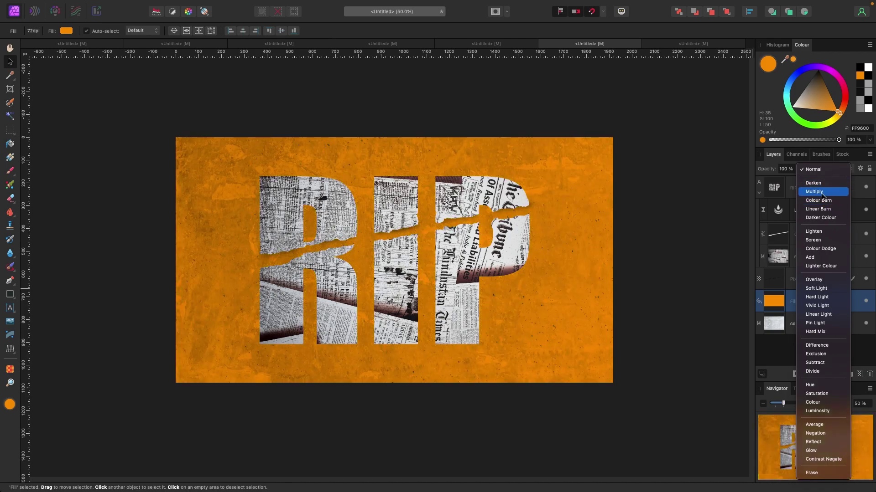
left_click(822, 195)
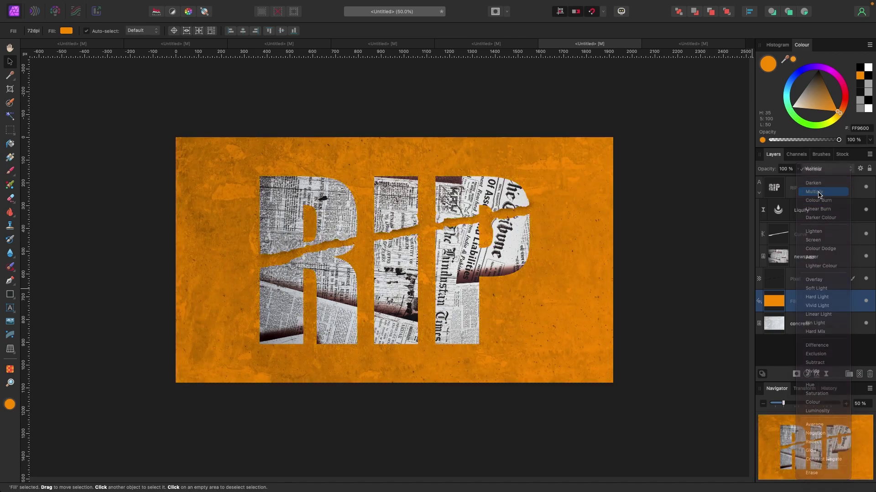
- Switch to the ice cream document, shift the ice cream image up and to the left, and hide its layer again
key("super+plus")
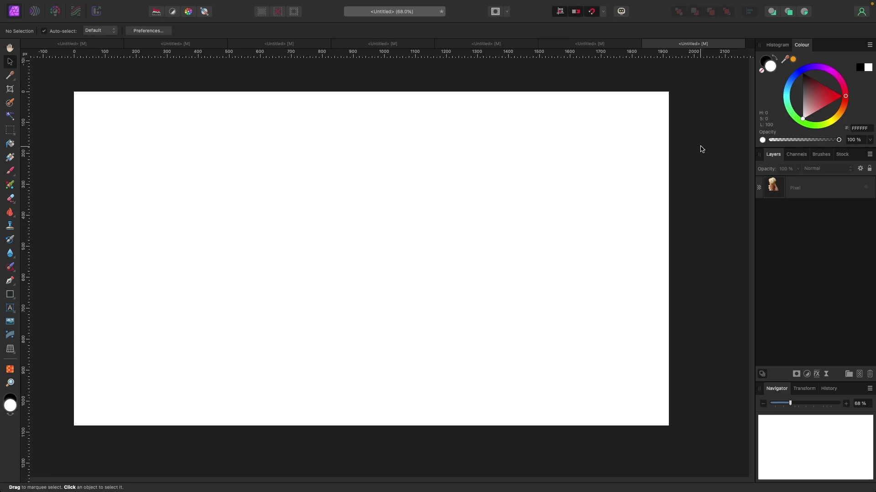
left_click(866, 188)
left_click_drag(549, 261, 510, 216)
left_click(866, 187)
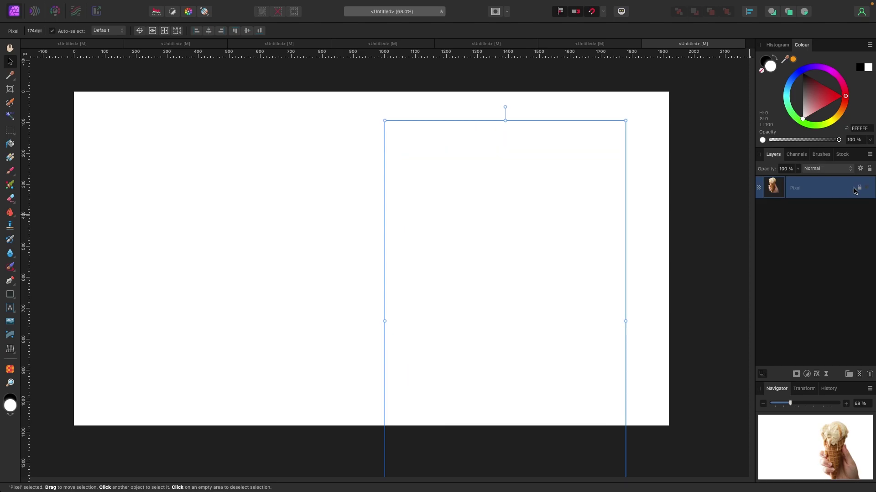
left_click(713, 200)
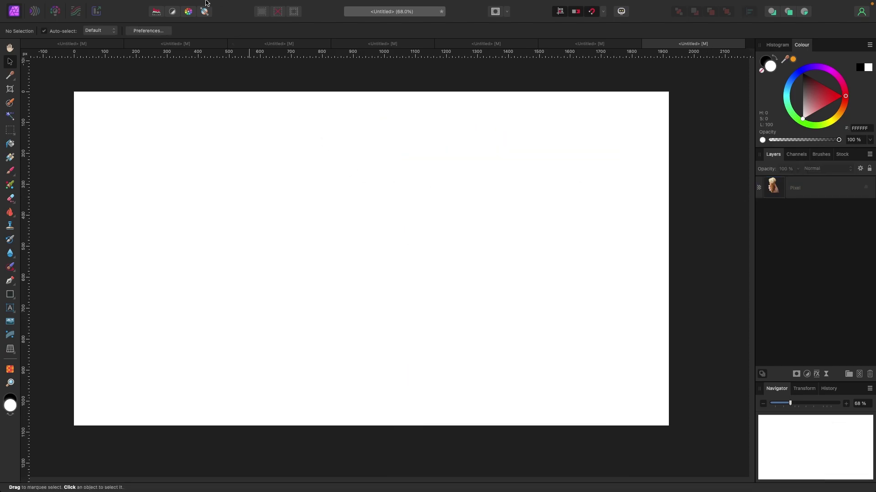
- Add a magenta FF00C1 fill layer and place it beneath the ice cream layer
left_click(189, 4)
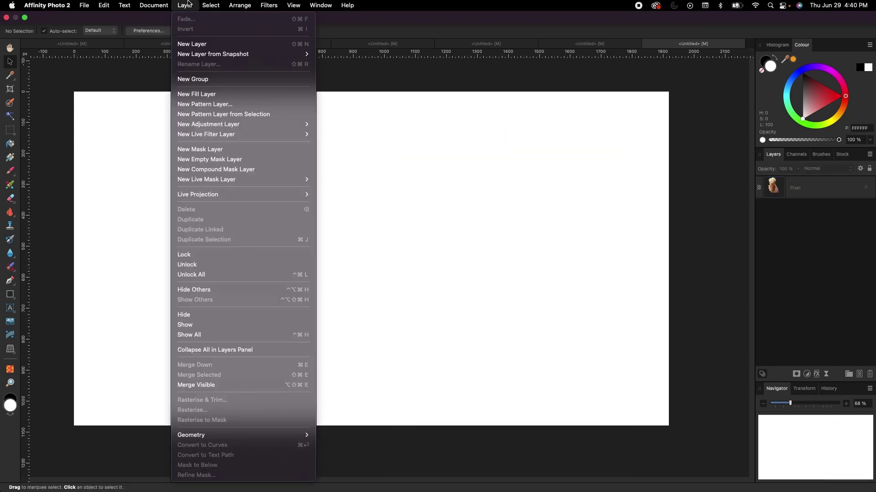
left_click(202, 94)
mouse_move(837, 96)
left_mouse_down()
mouse_move(842, 78)
mouse_move(834, 76)
mouse_move(850, 83)
mouse_move(842, 80)
left_mouse_up()
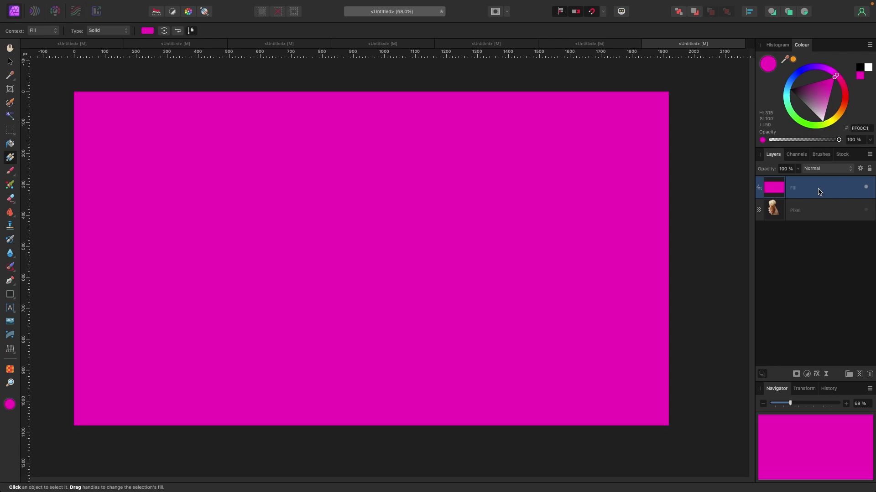
left_click_drag(818, 192, 816, 219)
left_click(682, 267)
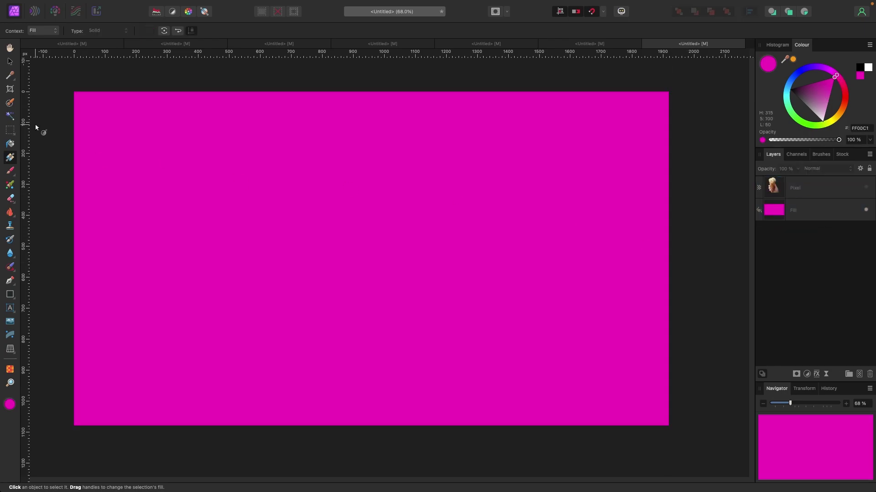
left_click(11, 63)
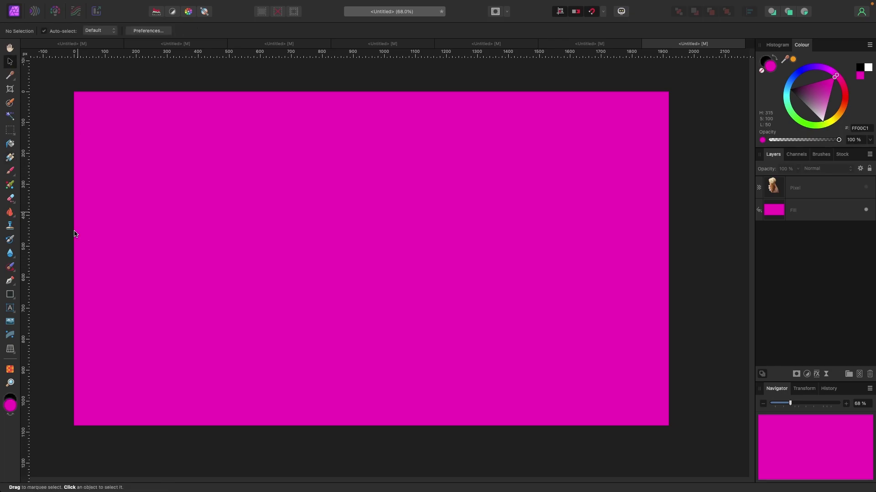
- Add the art text MELT, scale it down to about 498.5 pt, and position it within the magenta canvas
left_click(10, 308)
left_click_drag(152, 173, 273, 356)
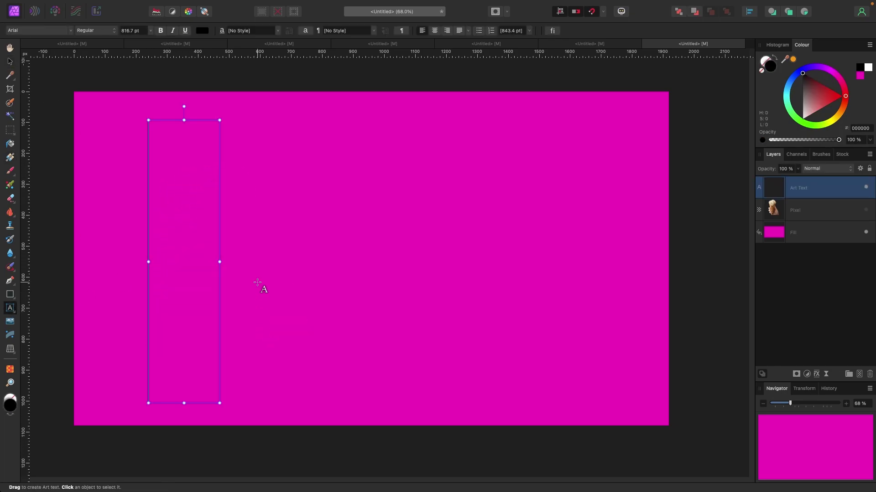
type("MELT")
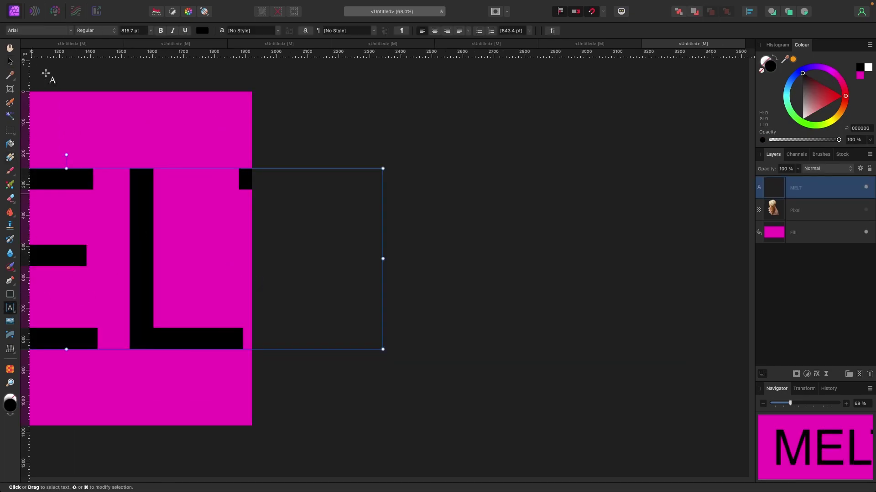
left_click(10, 61)
scroll(534, 131, "left", 10)
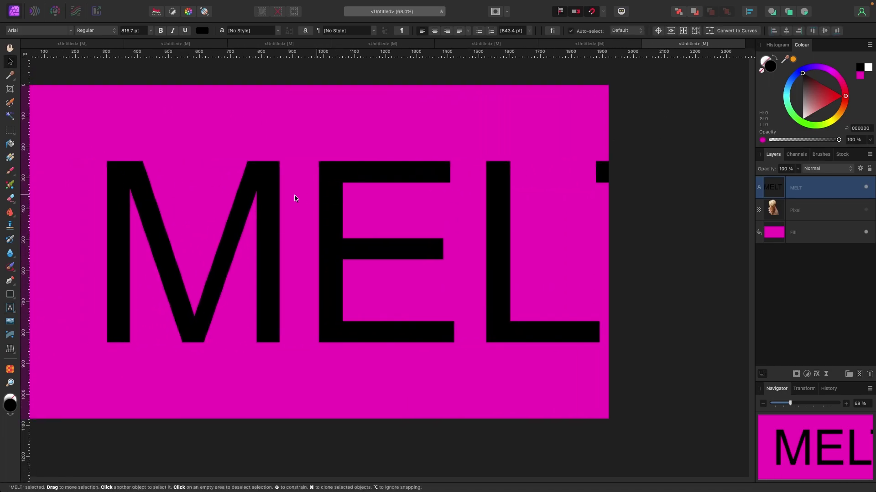
left_click_drag(740, 161, 463, 201)
left_click_drag(413, 164, 500, 184)
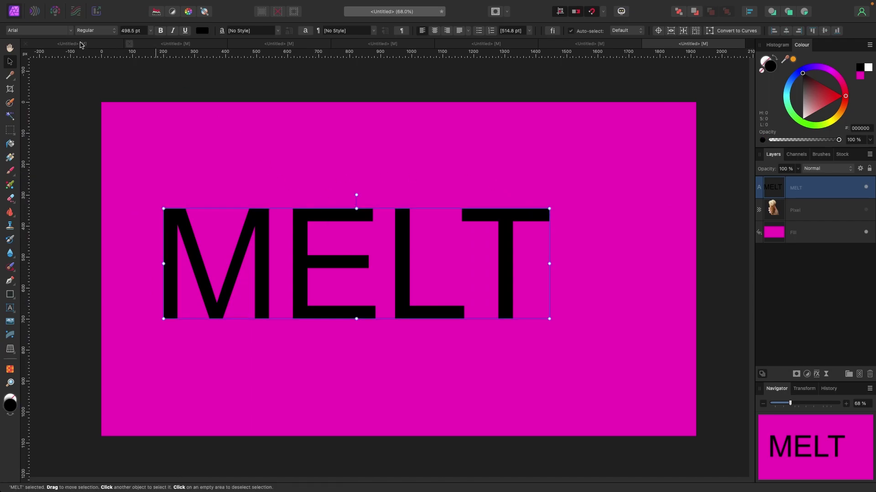
- Change the MELT text's font to Impact, enlarge it to about 698 pt, and move it near the canvas centre
left_click(69, 30)
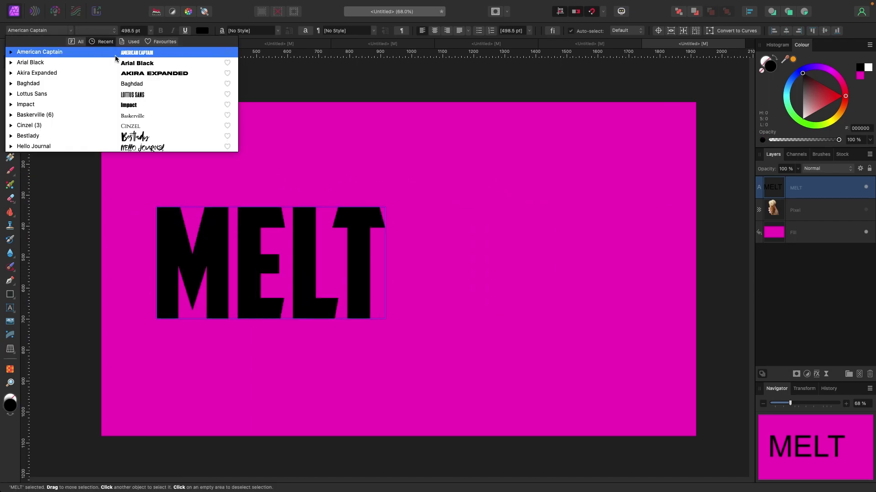
left_click(55, 104)
left_click_drag(445, 197, 559, 148)
left_click_drag(477, 221, 512, 252)
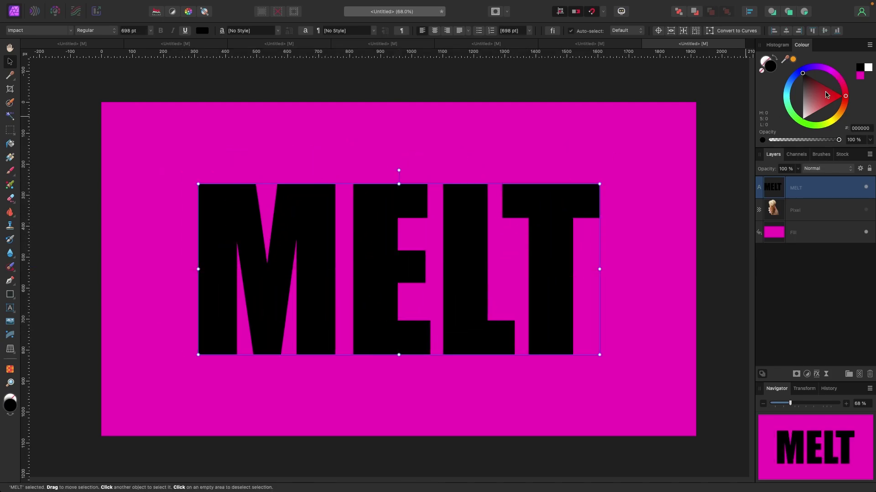
- Fill the MELT text with white FFFFFF
left_click(868, 67)
key("super+minus")
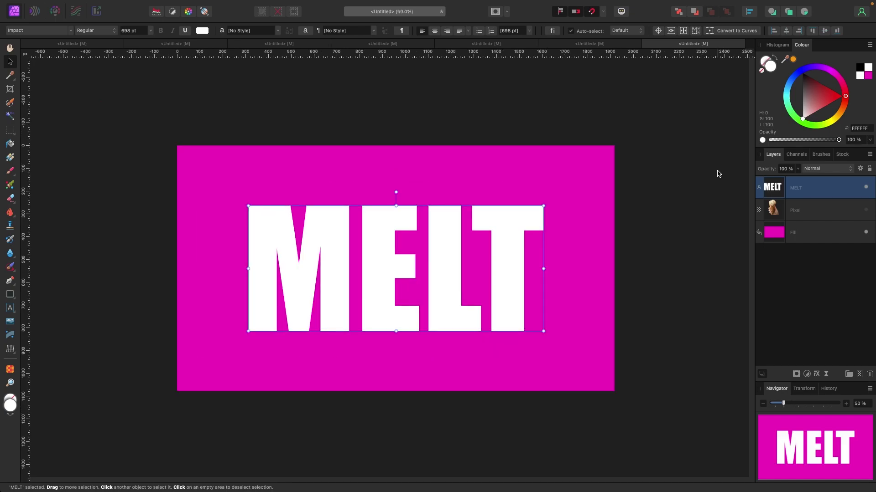
key("super+plus")
key("super+minus")
left_click(708, 158)
- Add a live Liquify filter layer to the MELT text
left_click(803, 187)
left_click(185, 5)
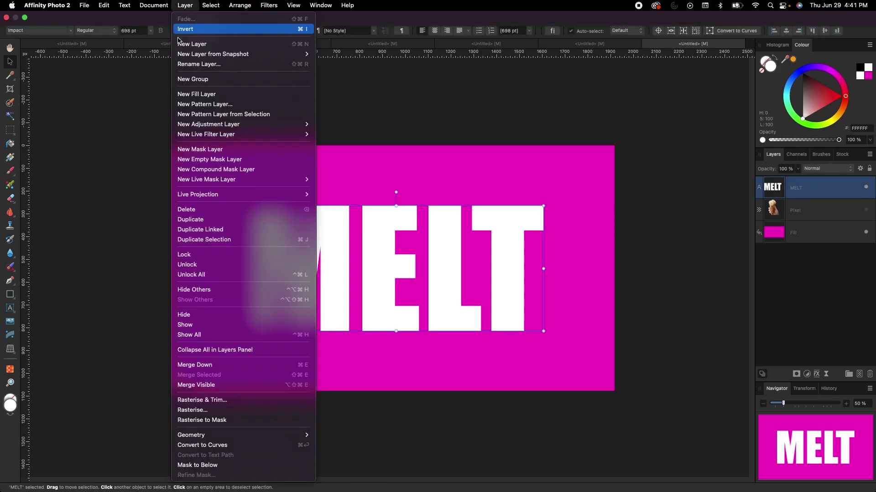
mouse_move(234, 140)
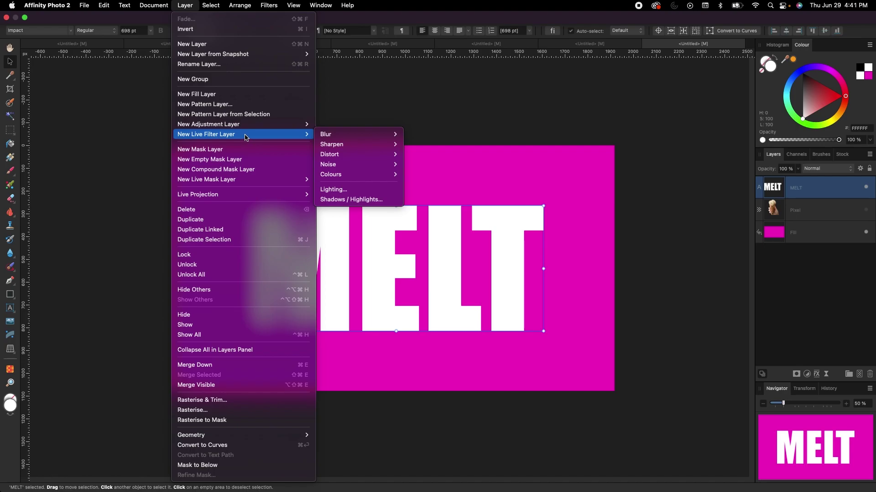
mouse_move(336, 157)
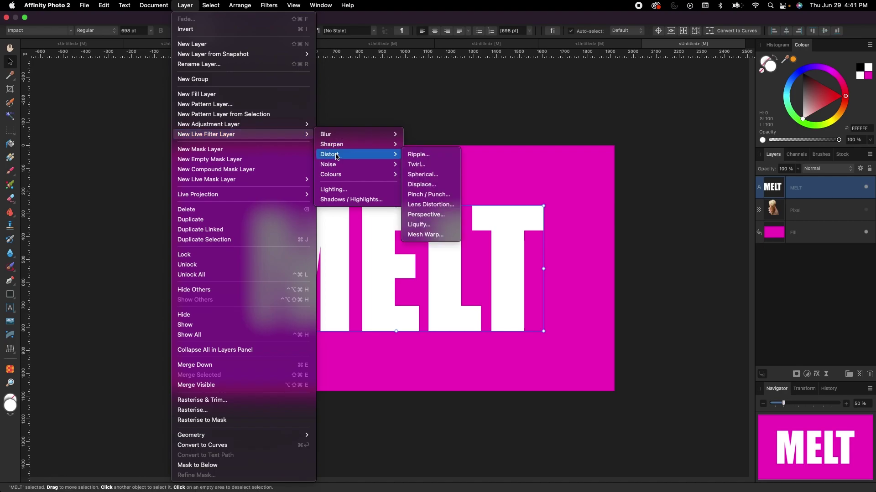
left_click(441, 223)
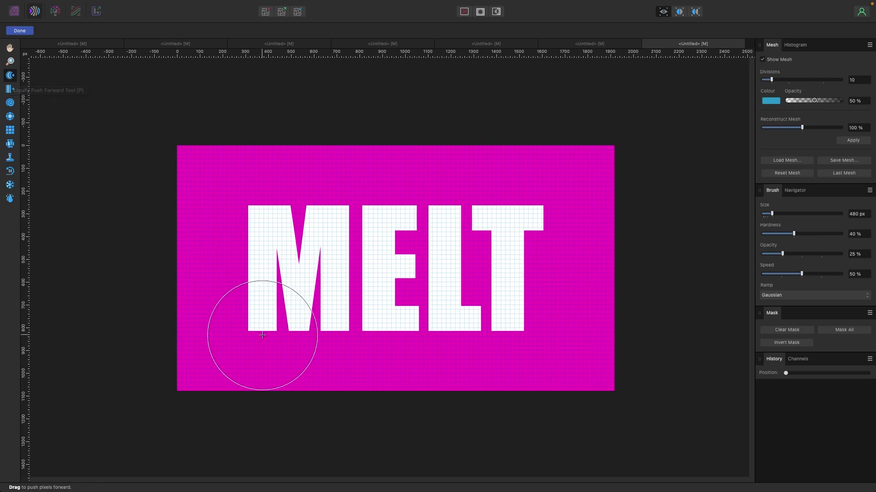
- Reduce the Liquify Push Forward brush to about 84 px and pull the bottom edges of the M into uneven drips
key("bracketleft")
key("bracketleft")
key("bracketleft")
key("bracketleft")
key("bracketleft")
key("bracketleft")
key("bracketleft")
key("bracketleft")
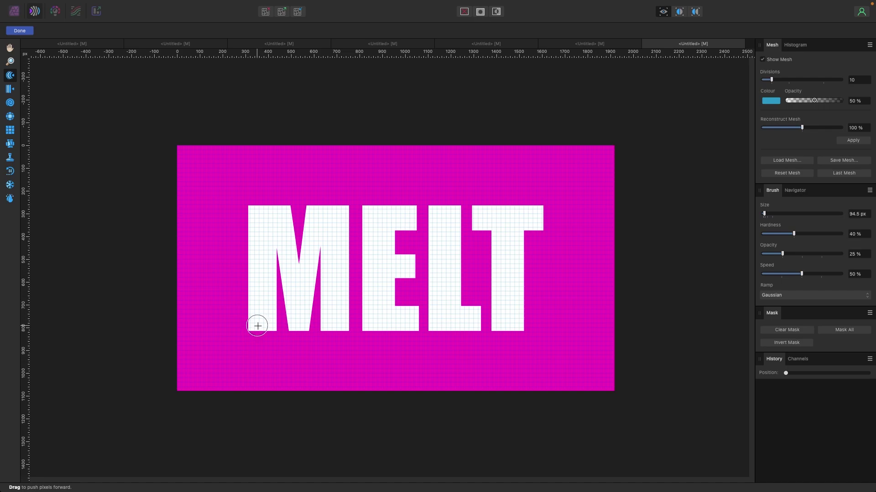
key("bracketright")
key("bracketright")
key("bracketright")
key("bracketright")
mouse_move(254, 317)
left_mouse_down()
mouse_move(258, 336)
mouse_move(253, 329)
left_mouse_up()
key("bracketleft")
key("bracketleft")
key("bracketleft")
key("bracketleft")
mouse_move(252, 330)
left_mouse_down()
mouse_move(251, 344)
mouse_move(263, 328)
left_mouse_up()
left_click_drag(266, 336, 268, 328)
mouse_move(268, 328)
left_mouse_down()
mouse_move(292, 327)
mouse_move(297, 342)
mouse_move(319, 321)
mouse_move(323, 332)
mouse_move(331, 324)
mouse_move(328, 350)
left_mouse_up()
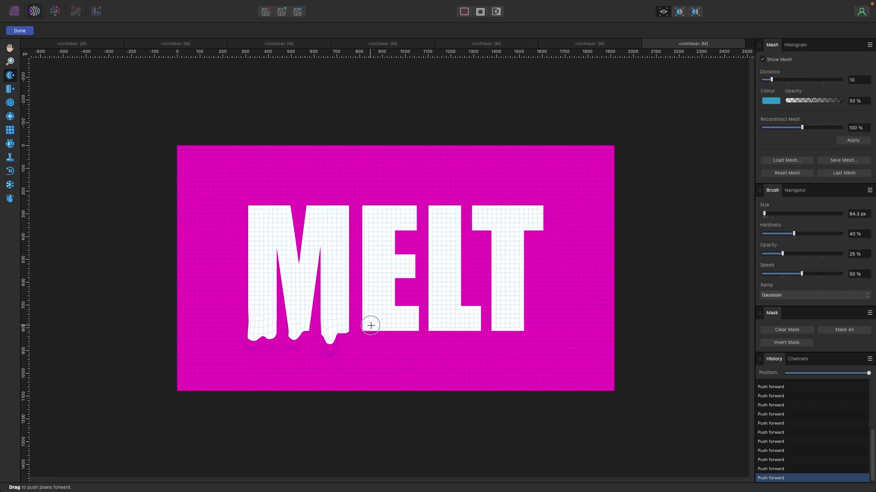
- Push the bottoms of the E, L and T and the E's middle bar down into drips, and finish the Liquify edit
mouse_move(370, 326)
left_mouse_down()
mouse_move(381, 355)
mouse_move(392, 329)
mouse_move(395, 336)
mouse_move(409, 325)
mouse_move(411, 341)
mouse_move(411, 330)
mouse_move(401, 322)
mouse_move(398, 371)
left_mouse_up()
mouse_move(438, 333)
left_mouse_down()
mouse_move(468, 324)
mouse_move(478, 351)
mouse_move(481, 325)
mouse_move(489, 347)
mouse_move(482, 334)
mouse_move(477, 370)
mouse_move(524, 337)
mouse_move(511, 326)
mouse_move(514, 343)
mouse_move(513, 322)
mouse_move(526, 339)
mouse_move(512, 328)
left_mouse_up()
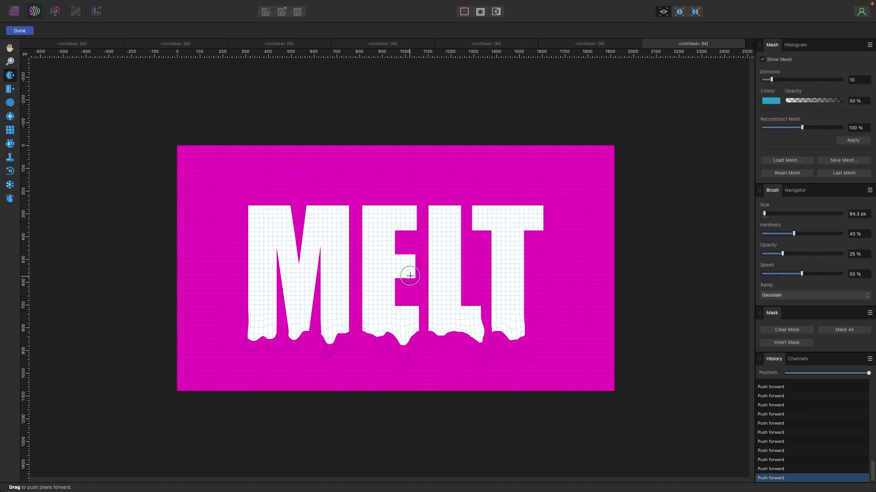
mouse_move(411, 287)
left_mouse_down()
mouse_move(401, 288)
mouse_move(409, 282)
left_mouse_up()
left_click_drag(520, 332, 519, 359)
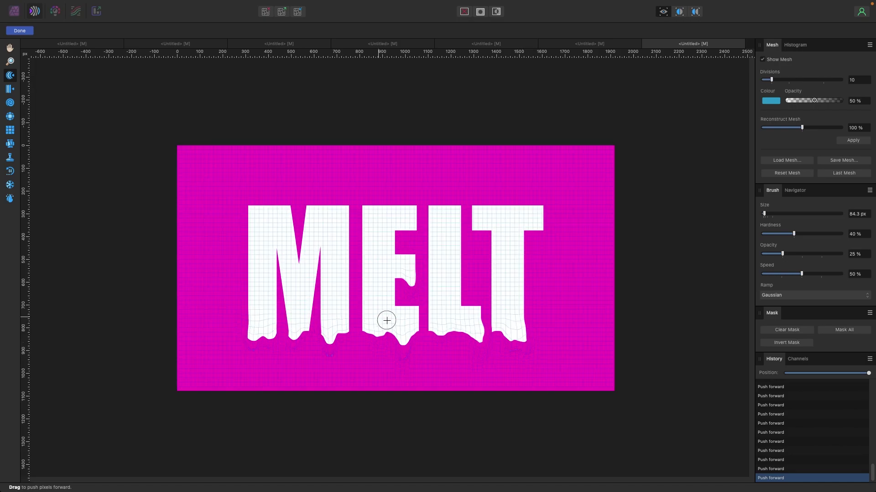
left_click(766, 61)
left_click(766, 61)
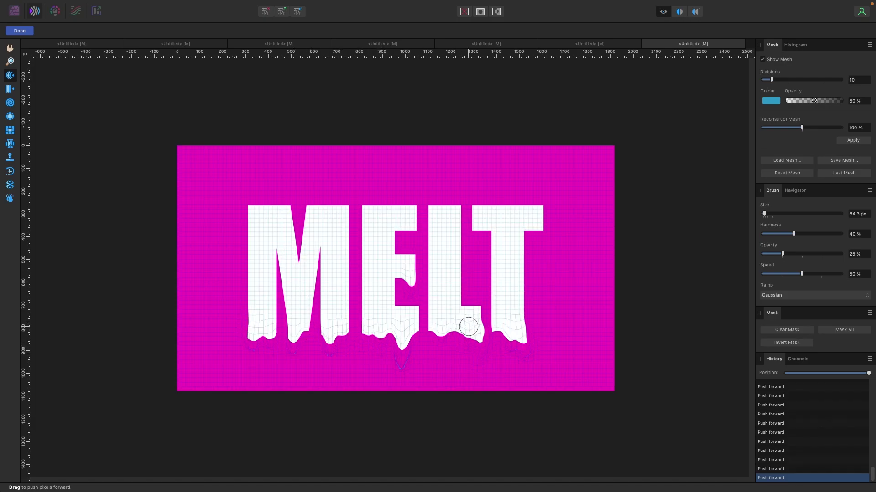
left_click(32, 33)
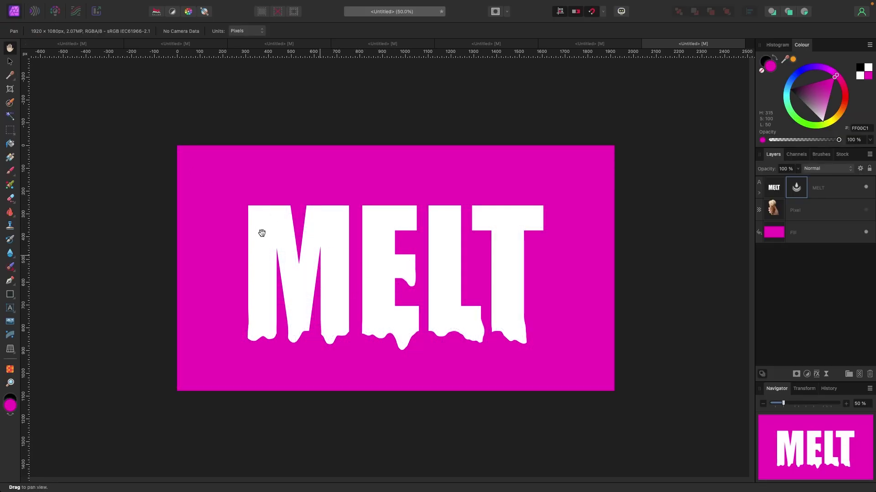
- Show the ice cream layer and move the melted MELT text horizontally to the right side of the canvas
left_click(11, 61)
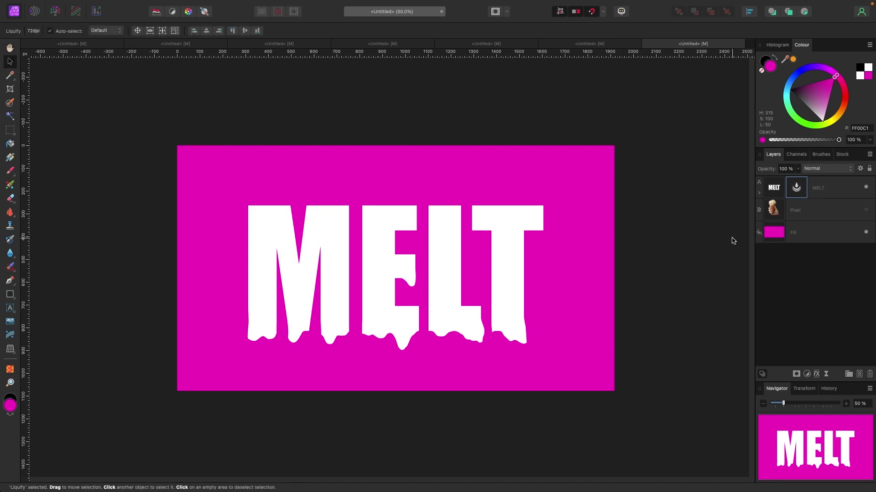
left_click(732, 241)
left_click(492, 270)
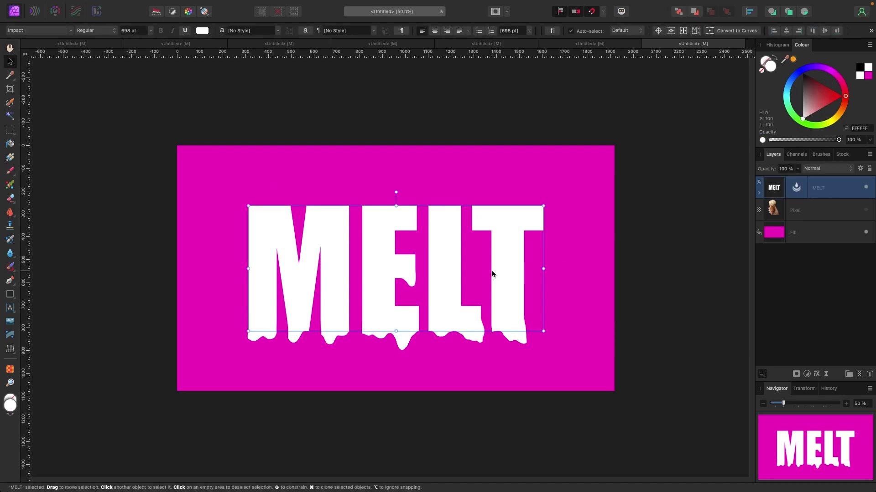
left_click(813, 280)
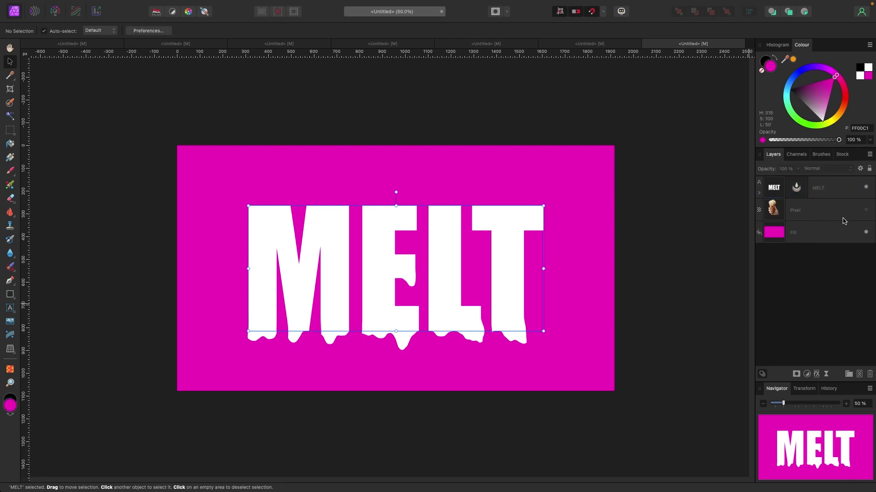
left_click(865, 211)
left_click(518, 311)
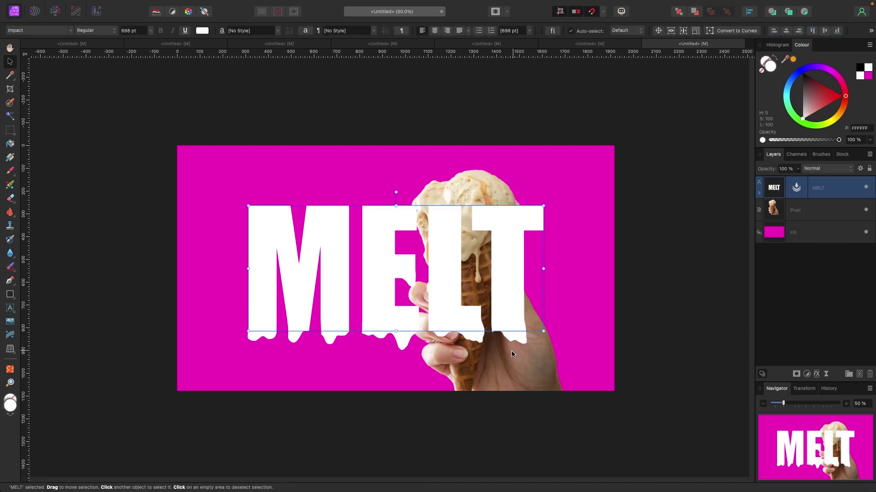
left_click_drag(410, 285, 467, 287)
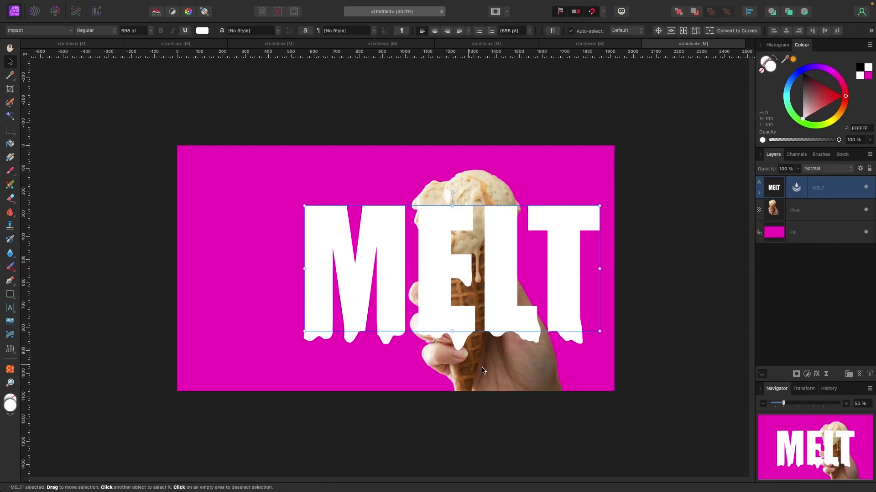
key("t")
left_click(10, 61)
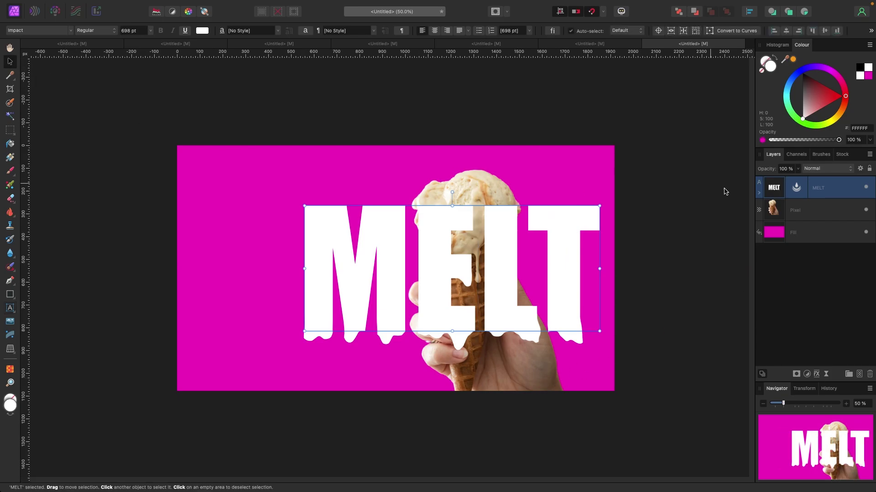
- Move the ice cream image to the left side of the canvas beside the M, and deselect it
left_click(802, 210)
left_click_drag(521, 357, 308, 357)
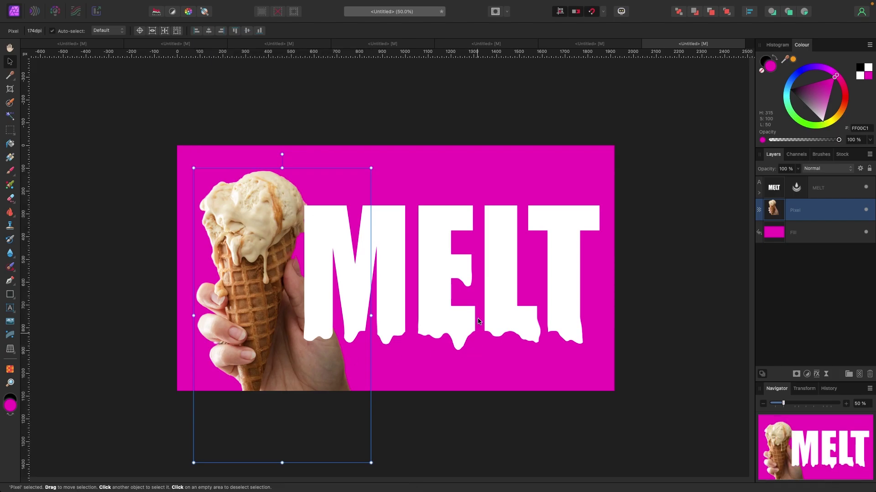
left_click_drag(473, 309, 474, 308)
left_click(683, 223)
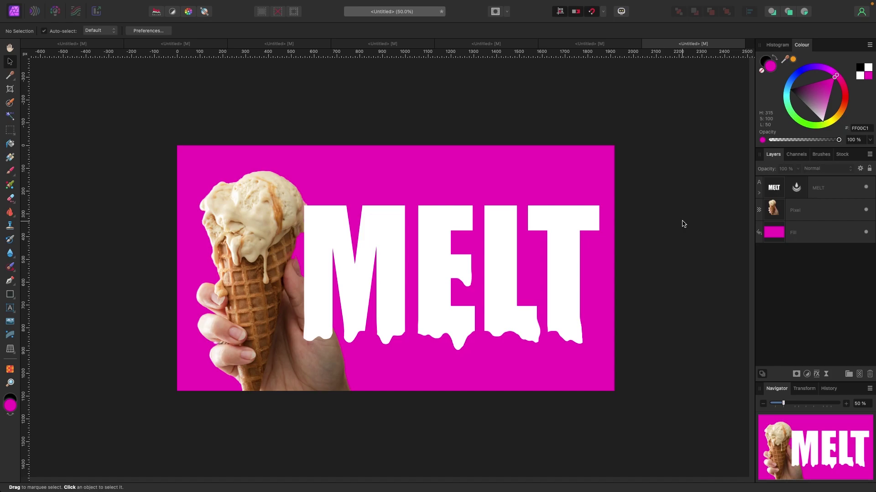
mouse_move(317, 2)
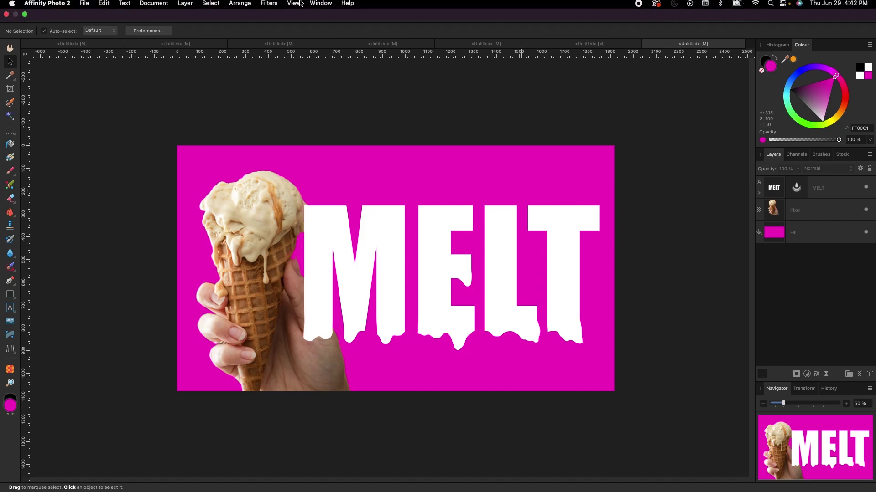
left_click(185, 5)
mouse_move(229, 137)
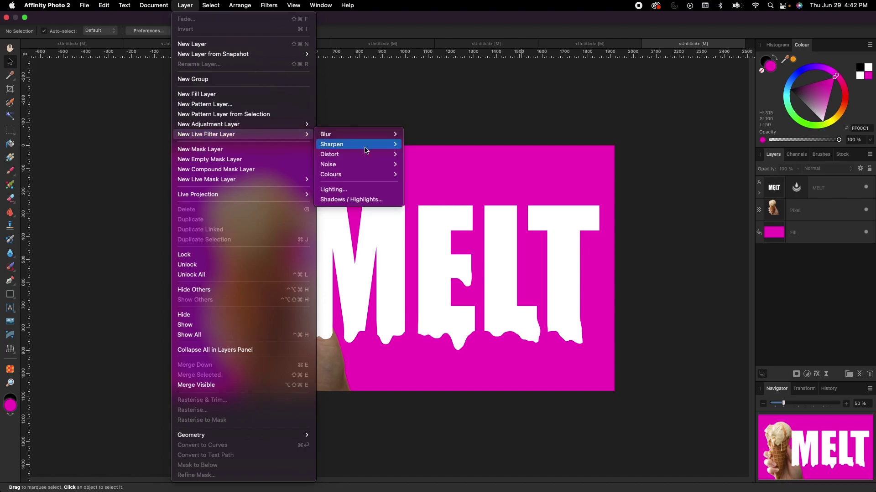
mouse_move(365, 155)
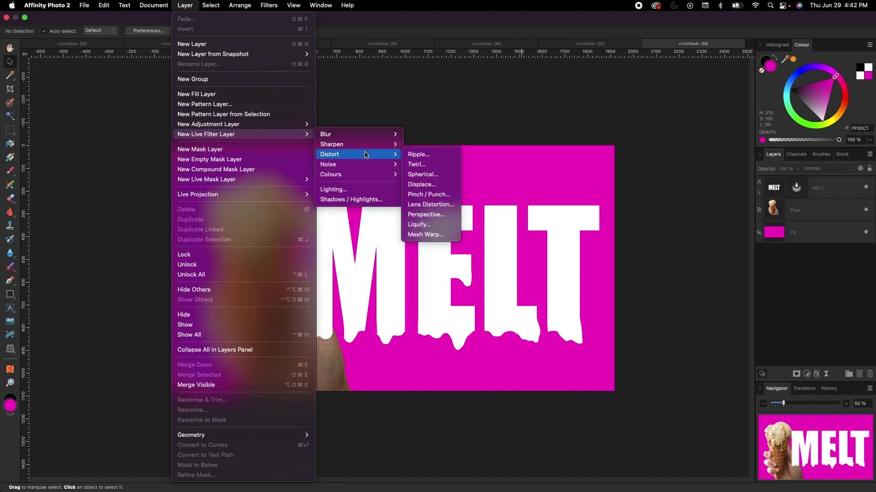
- Expand the MELT layer and toggle its Liquify filter off and on to compare the text with and without drips
left_click(760, 195)
left_click(759, 193)
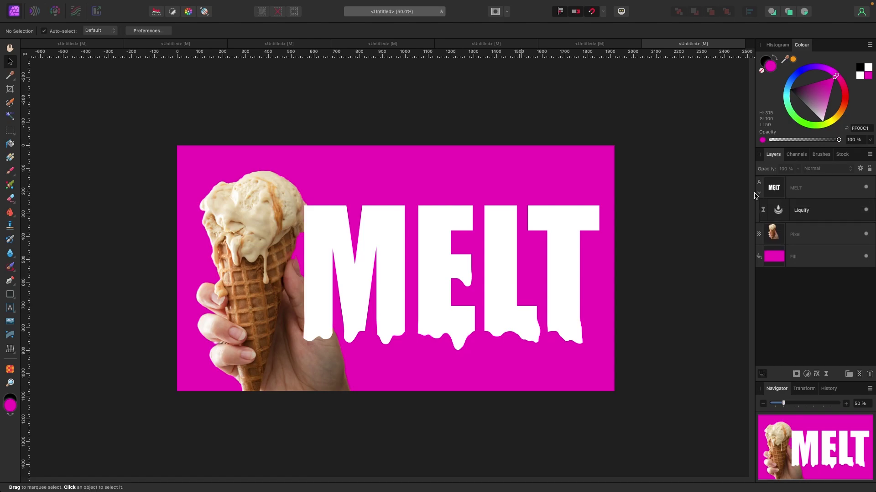
left_click(865, 211)
left_click(866, 211)
left_click(866, 210)
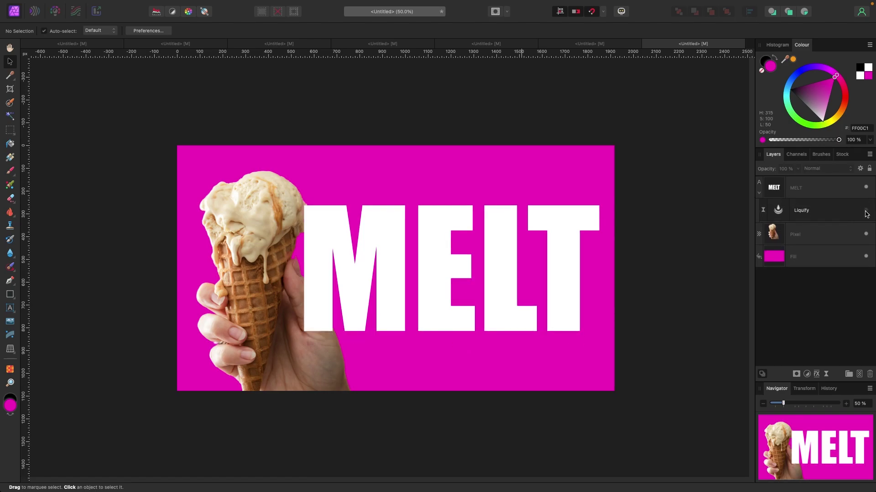
left_click(865, 211)
left_click(866, 210)
left_click(866, 211)
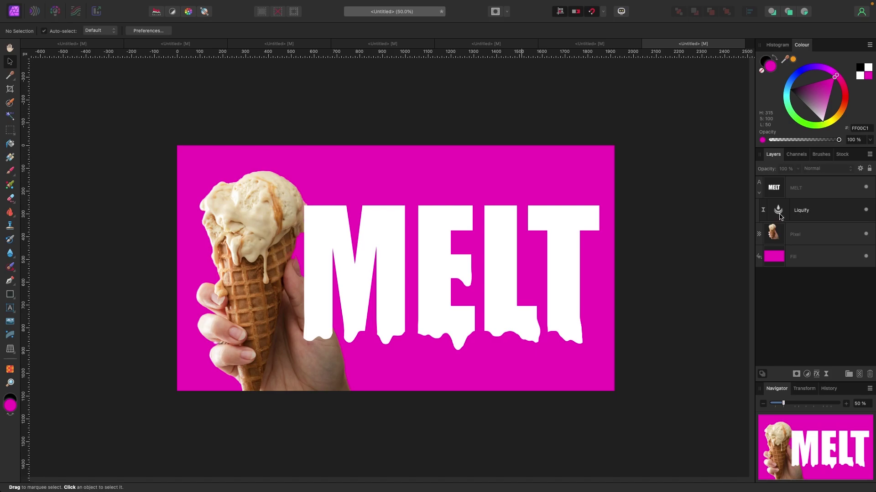
- Reopen the MELT text's Liquify filter, make two Push Forward strokes around the bottom of the M, and finish the edit
double_click(779, 214)
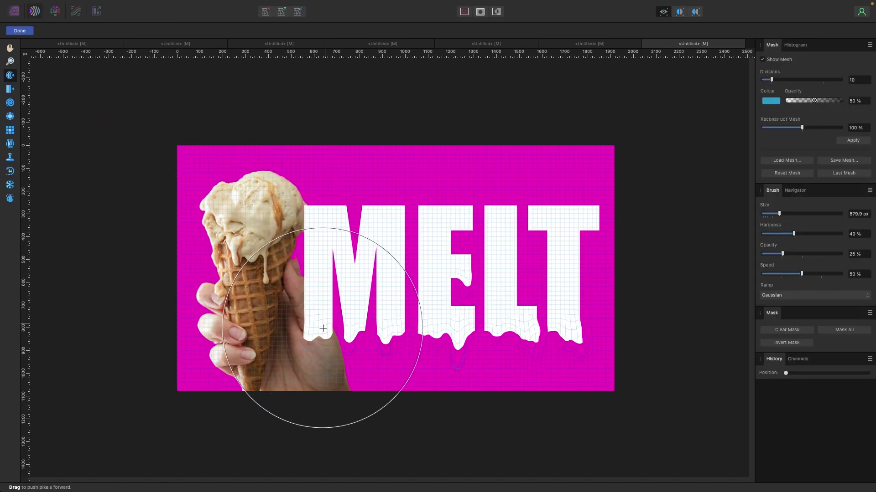
left_click(323, 353)
left_click(322, 352)
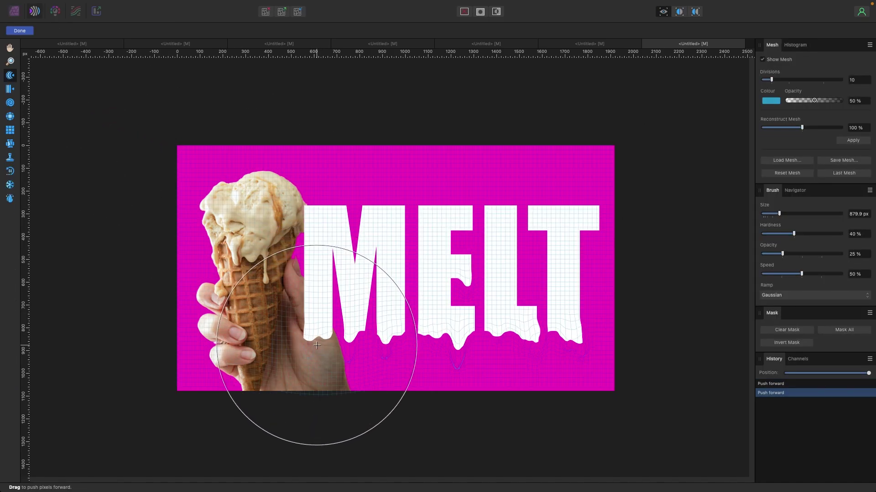
left_click(19, 31)
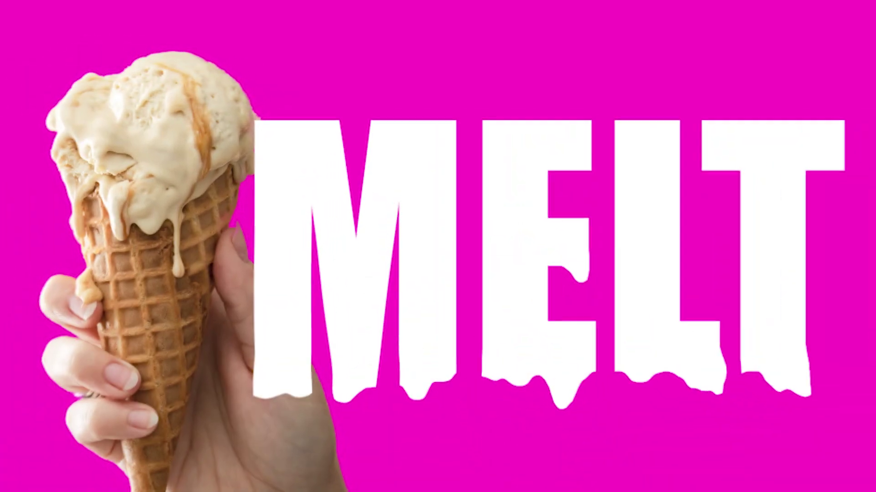